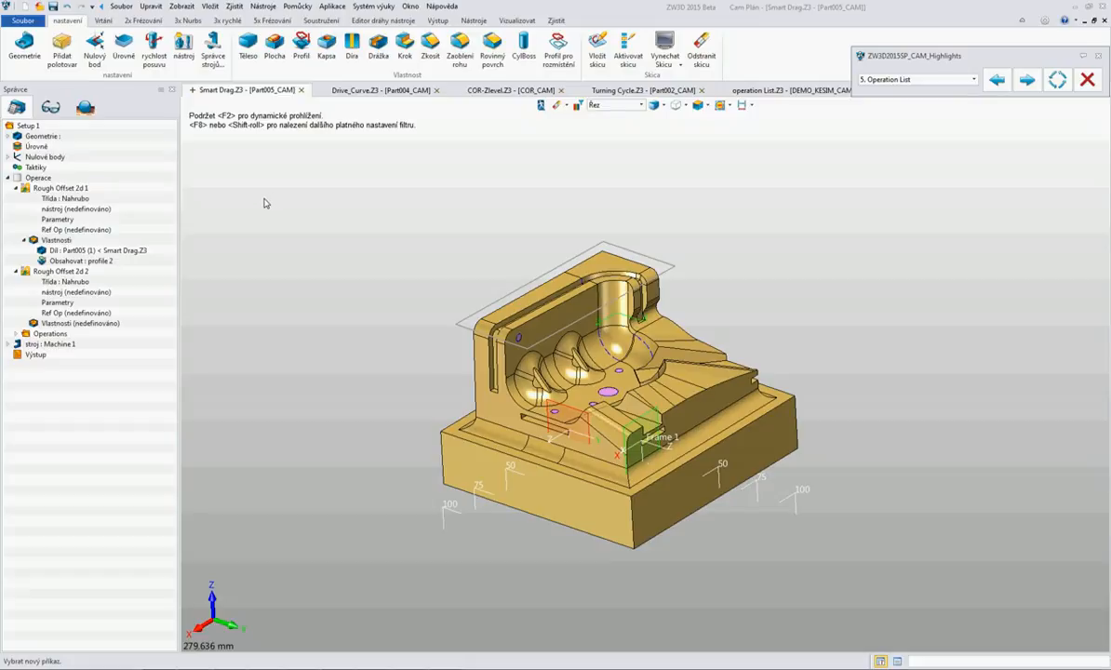
- Copy the Part005 part and profile 2 features from Rough Offset 2d 1 into the features of Rough Offset 2d 2
left_click(144, 250)
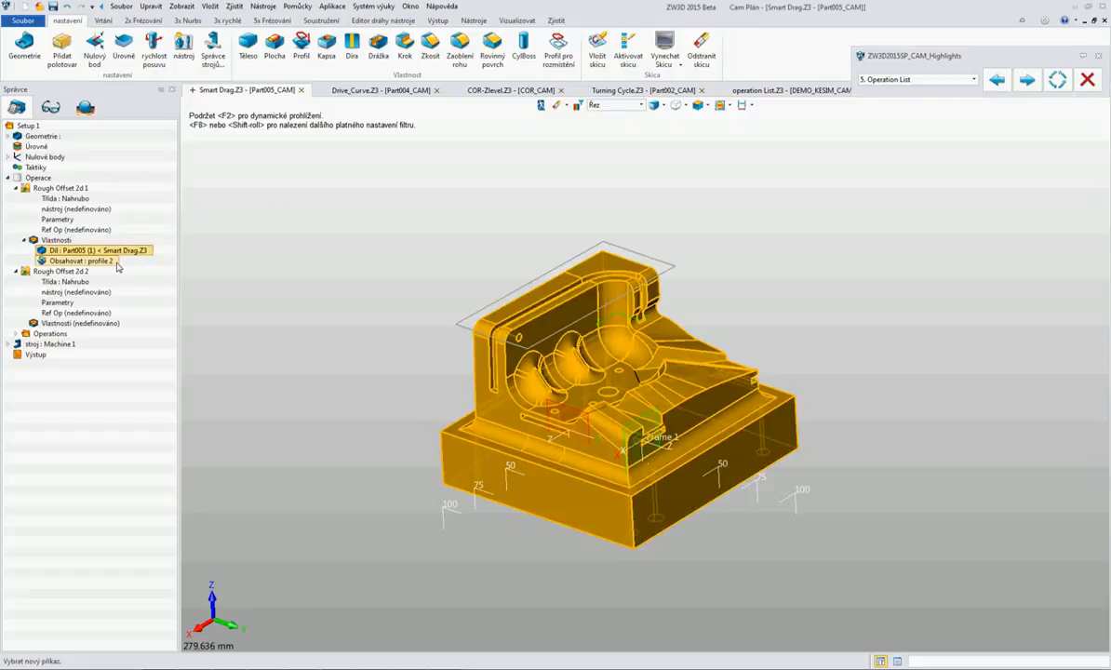
left_click(119, 261)
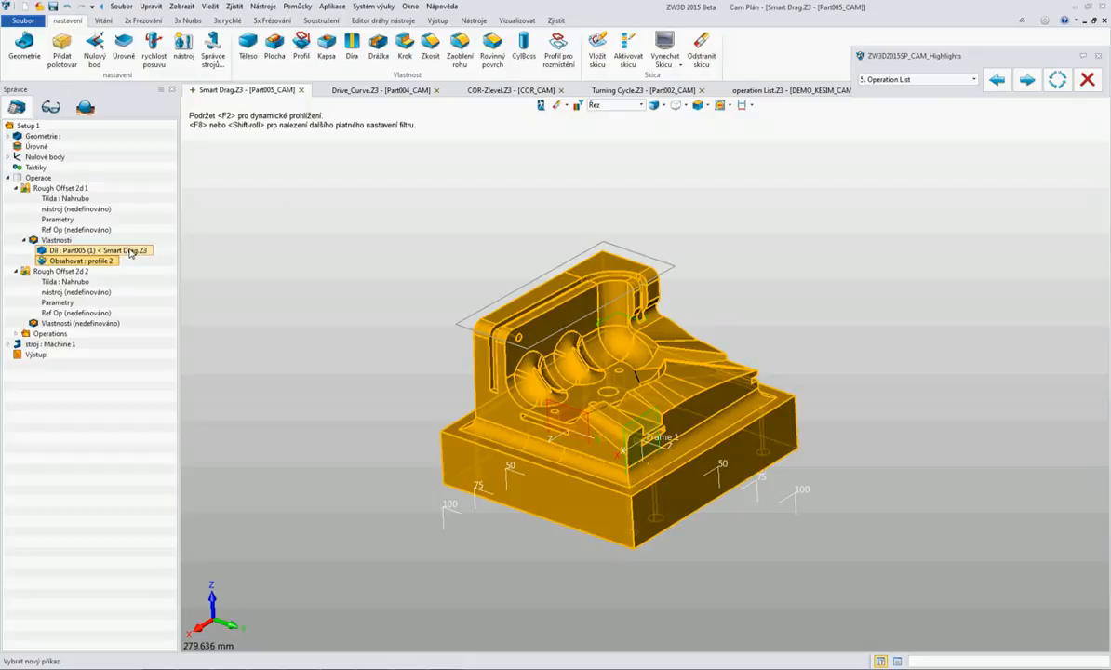
left_click_drag(130, 254, 110, 323)
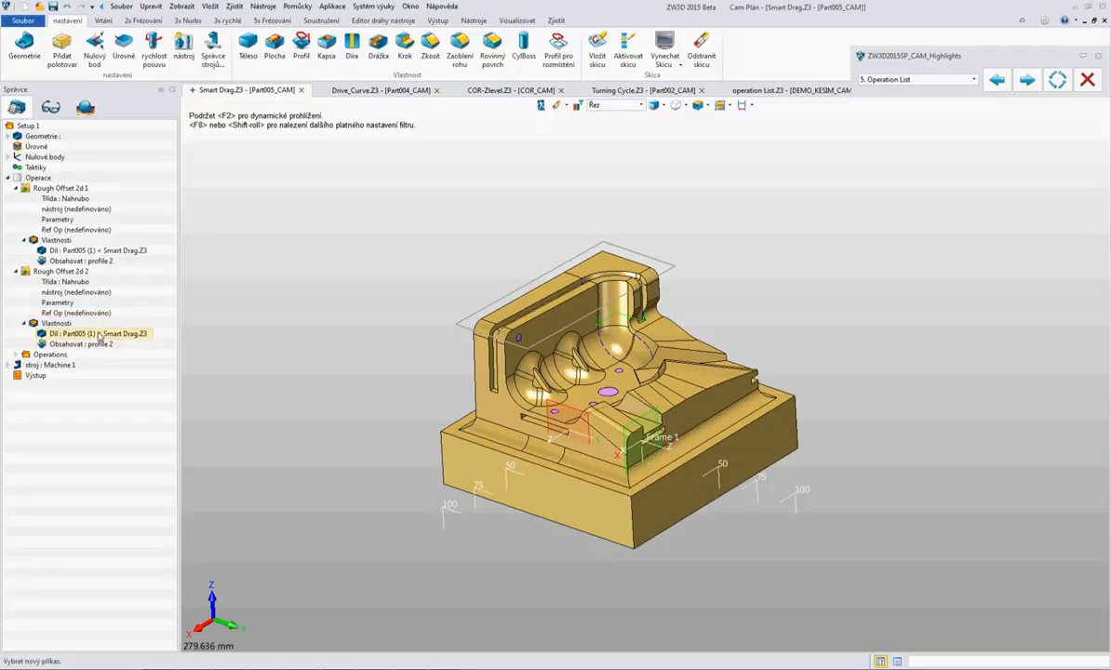
- In the Drive_Curve file, hide the Drive Curve 1-2014 toolpath and show the Drive Curve 1-2015 toolpath instead
left_click(362, 90)
middle_click_drag(463, 221, 494, 258)
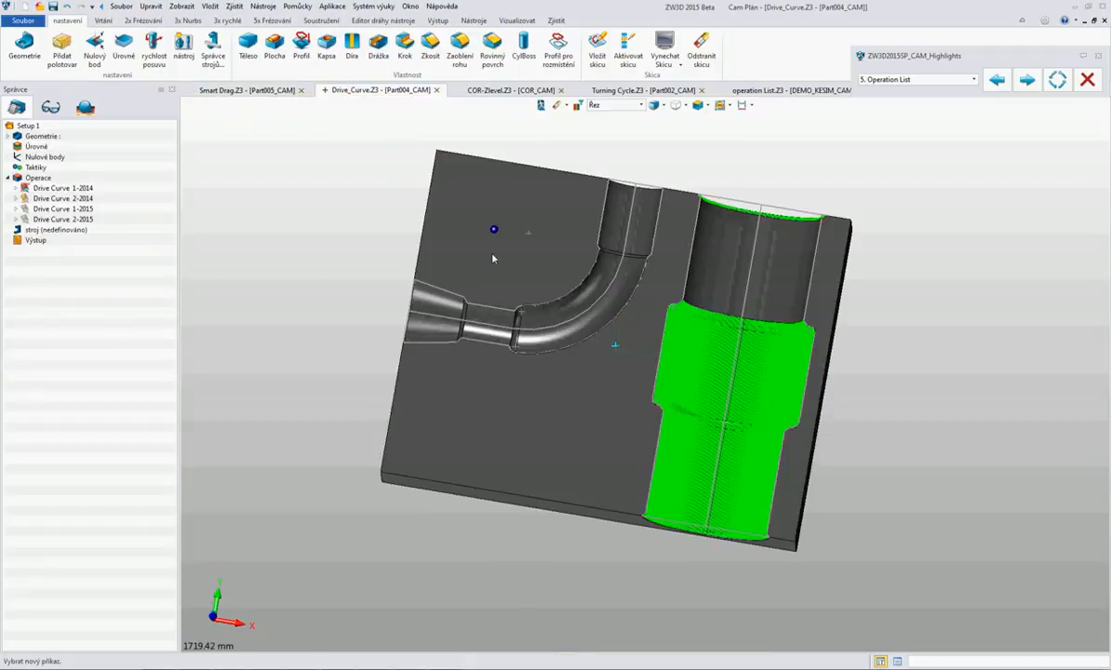
mouse_move(493, 254)
right_mouse_down()
mouse_move(491, 278)
mouse_move(489, 233)
right_mouse_up()
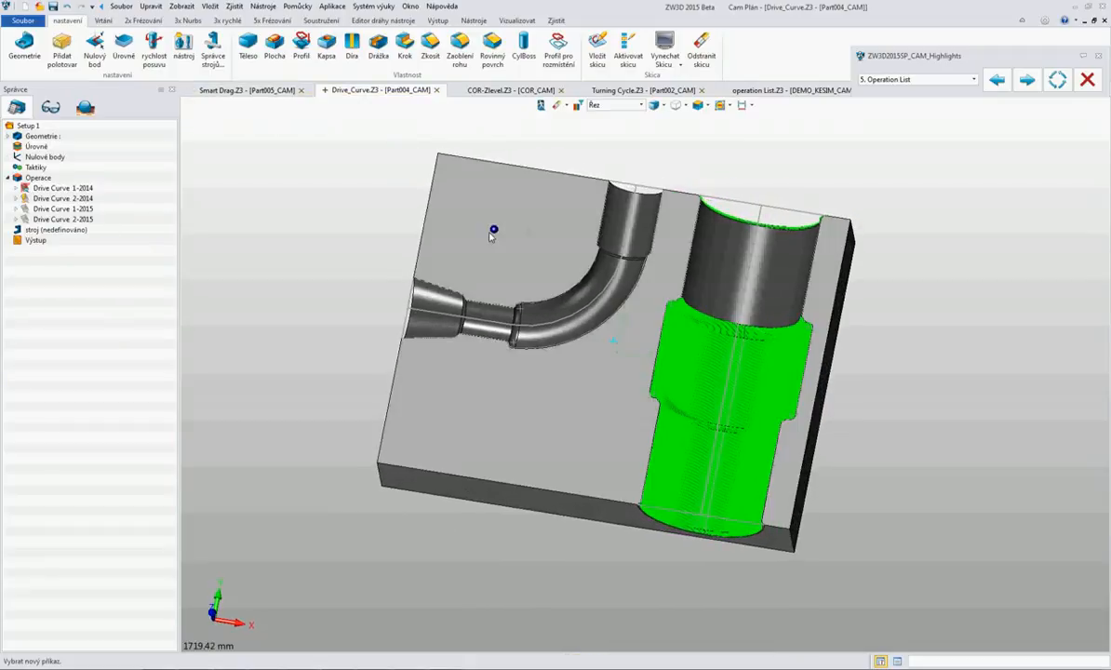
mouse_move(919, 242)
right_mouse_down()
mouse_move(922, 269)
mouse_move(927, 229)
mouse_move(930, 245)
right_mouse_up()
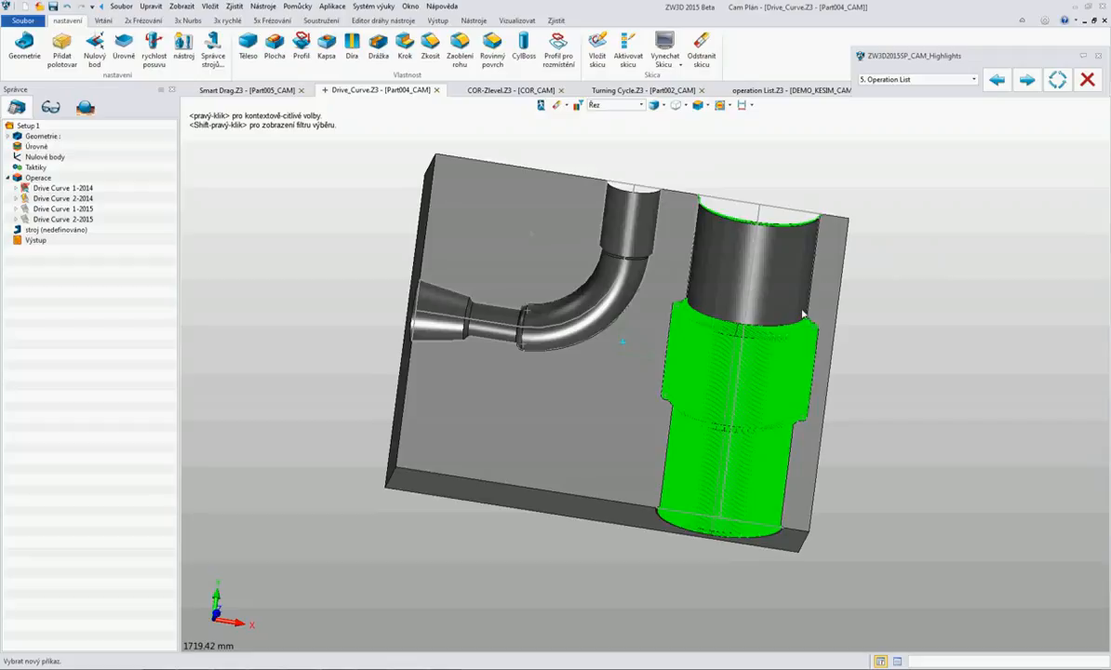
left_click(26, 189)
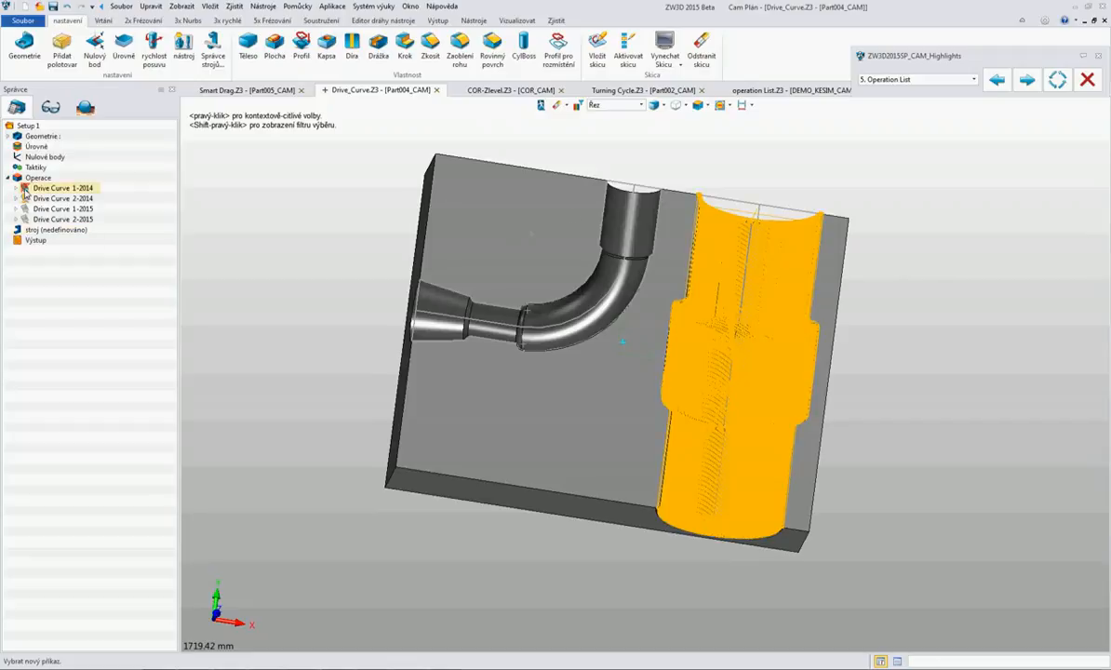
left_click(27, 190)
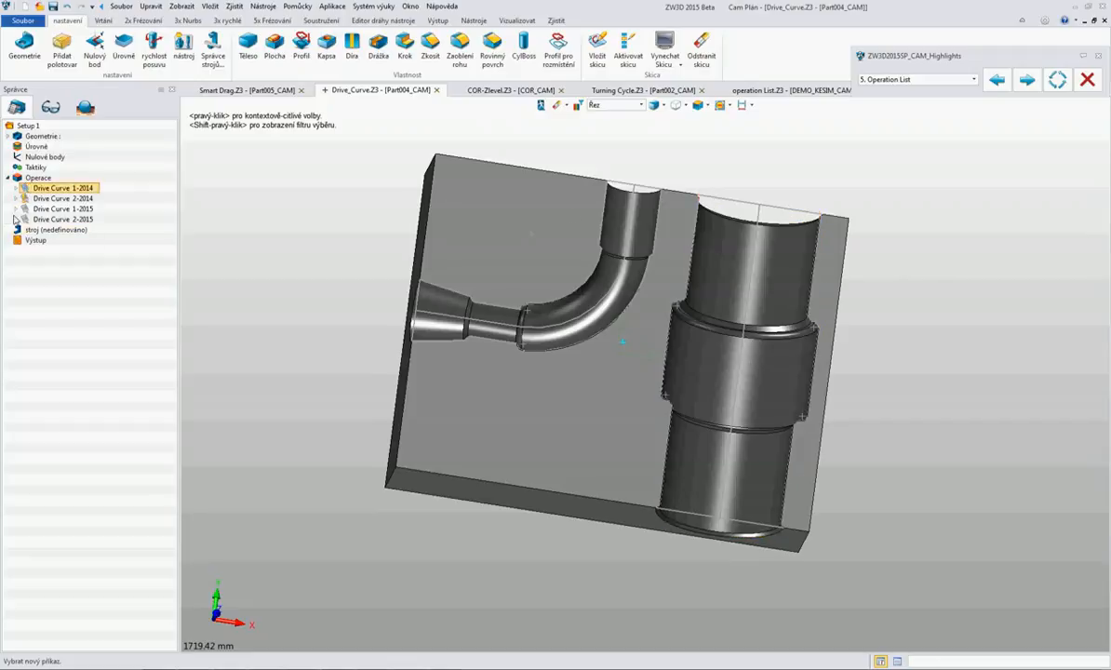
left_click(26, 209)
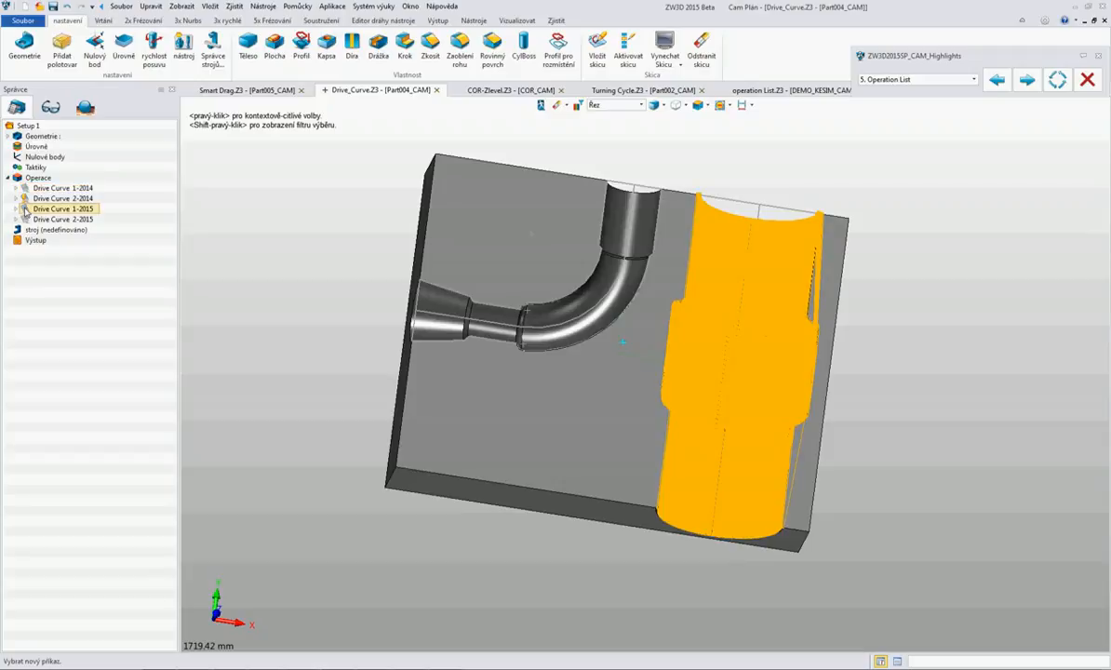
middle_click_drag(911, 343, 898, 305)
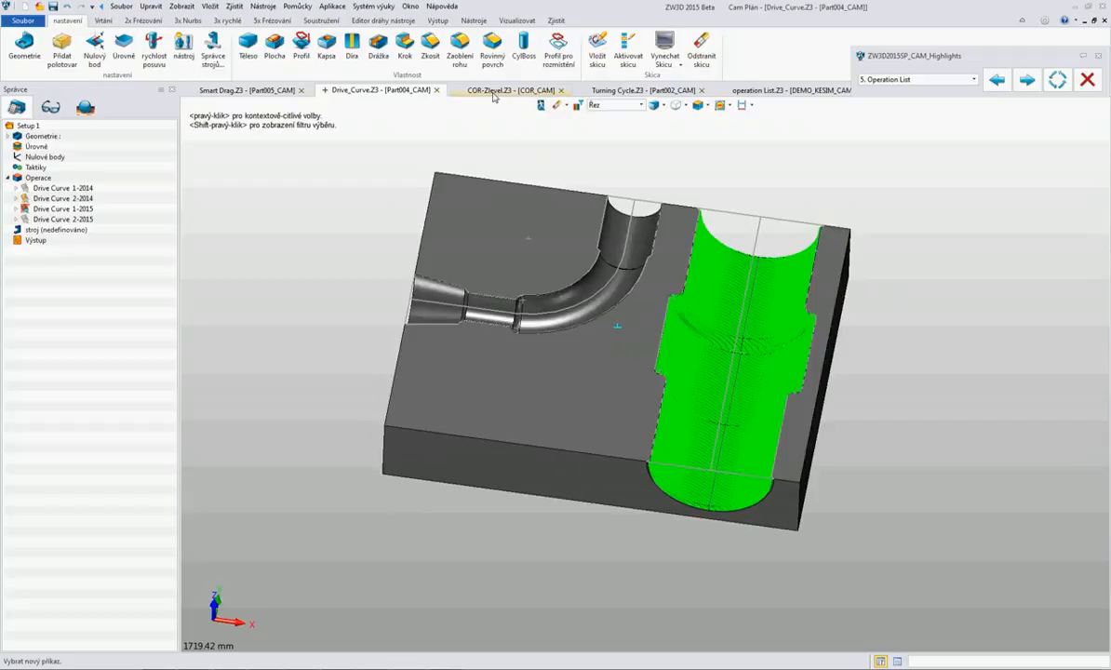
- Switch to the COR-Zlevel file and show the core with its toolpaths in the left view
left_click(463, 90)
middle_click_drag(526, 269, 692, 281)
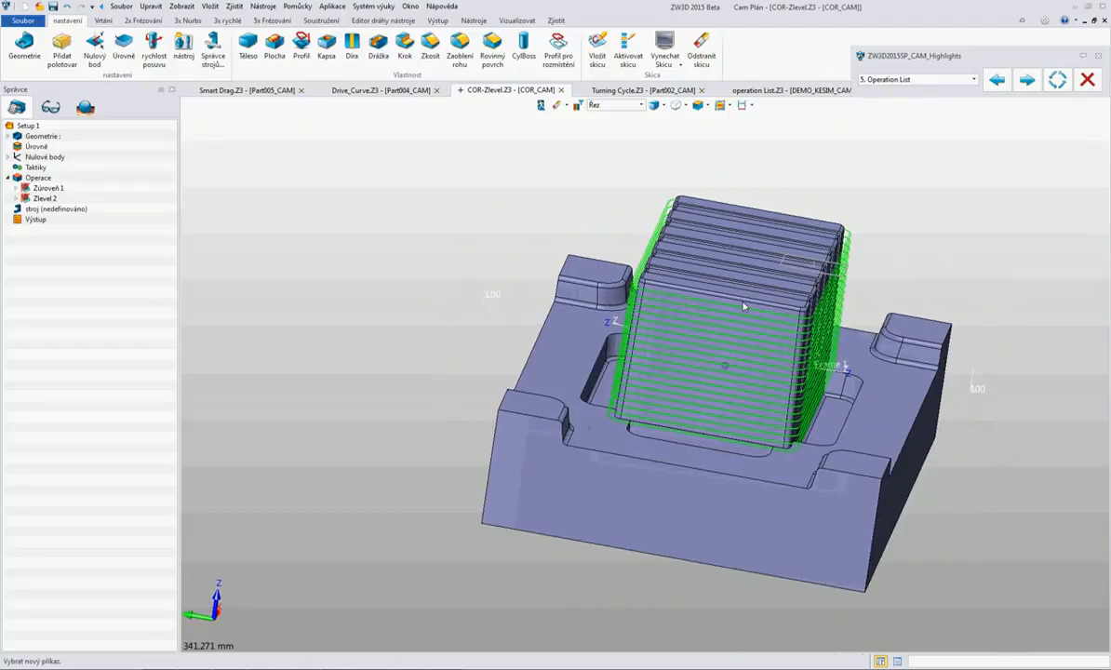
right_click(54, 190)
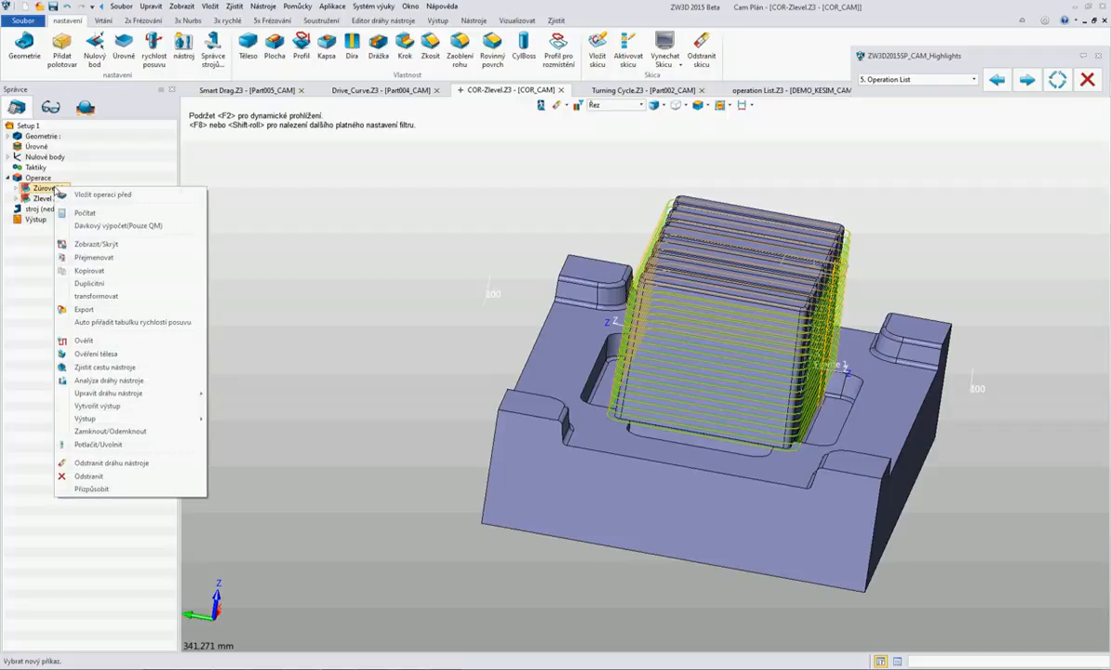
left_click(312, 189)
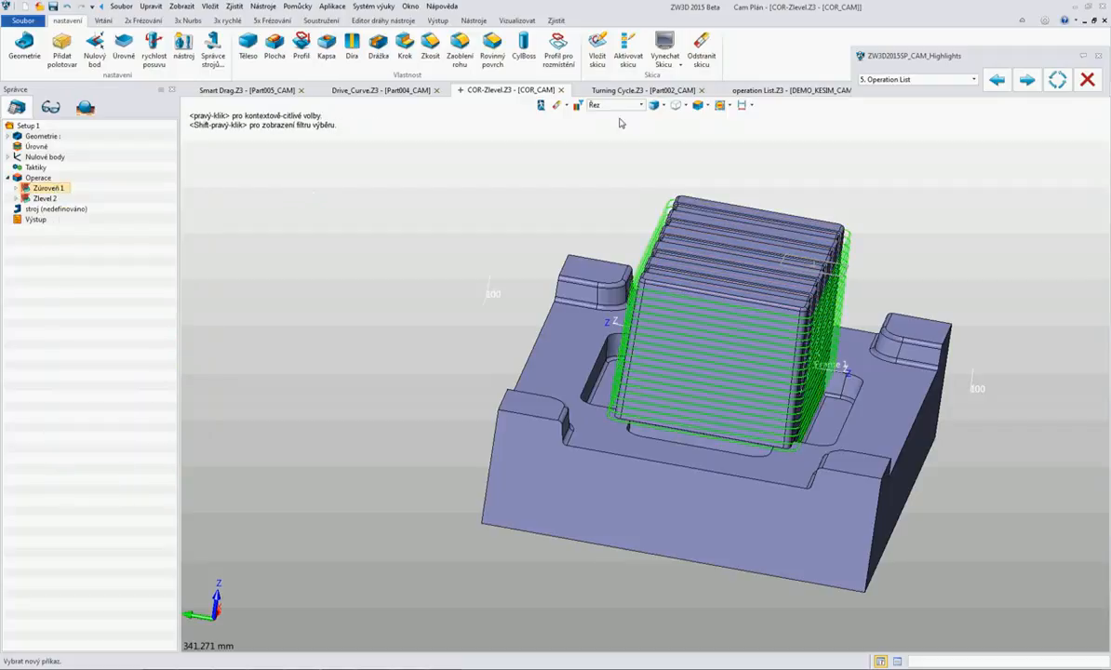
left_click(707, 106)
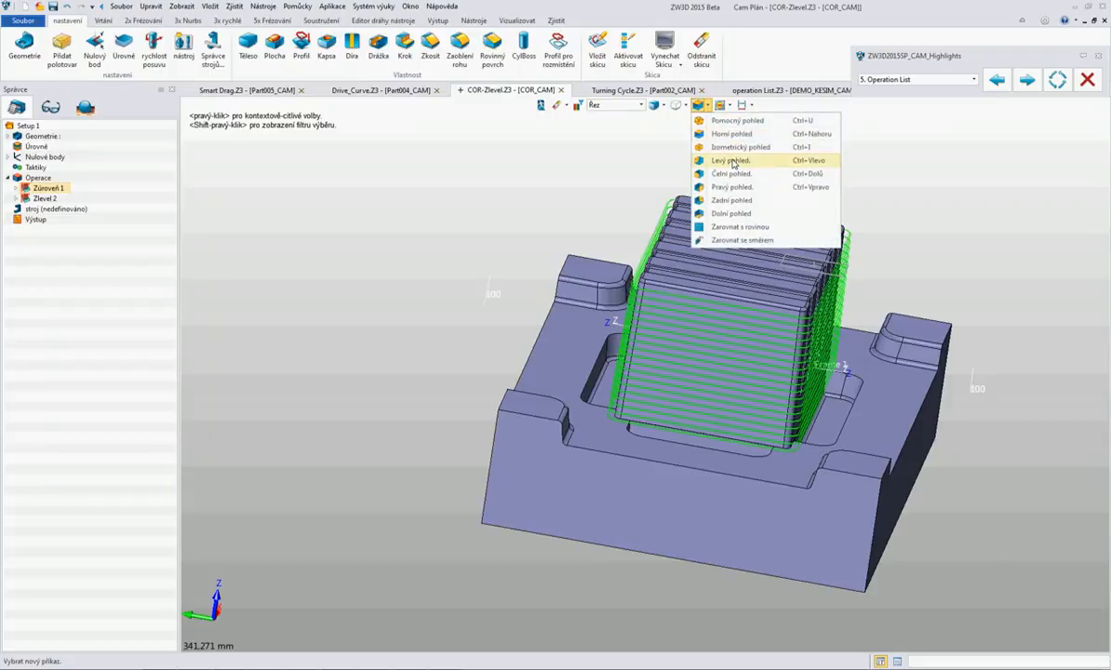
left_click(731, 161)
- Verify the toolpath of operation Zúroveň 1 to examine the tool orientation, and close the verification
left_click(39, 188)
right_click(37, 189)
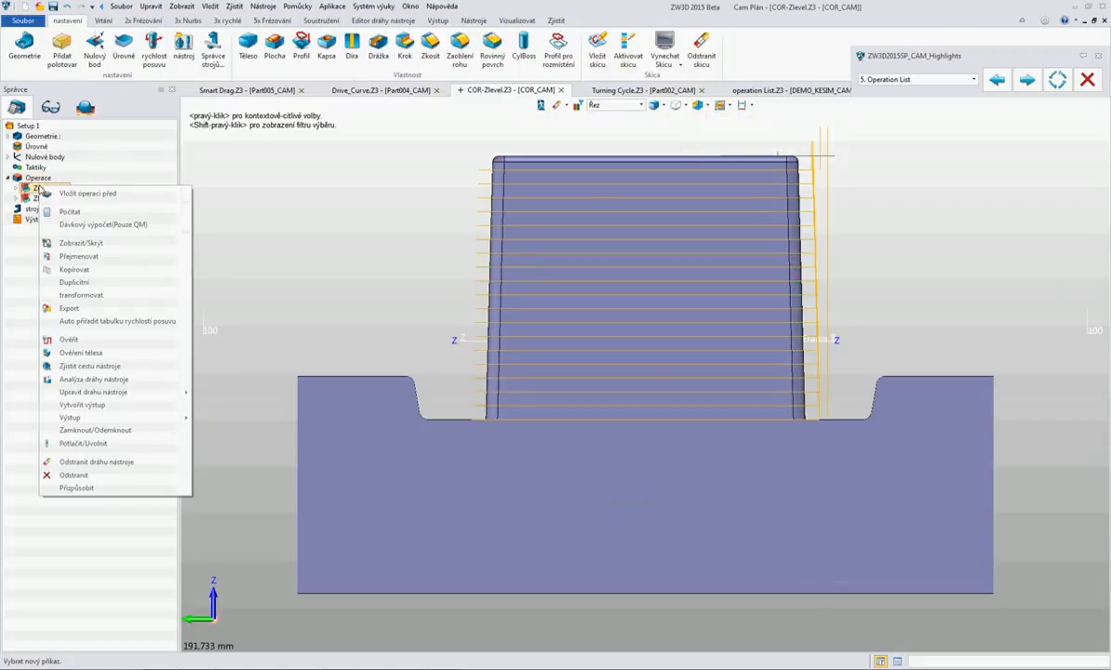
left_click(83, 341)
scroll(605, 307, "down", 4)
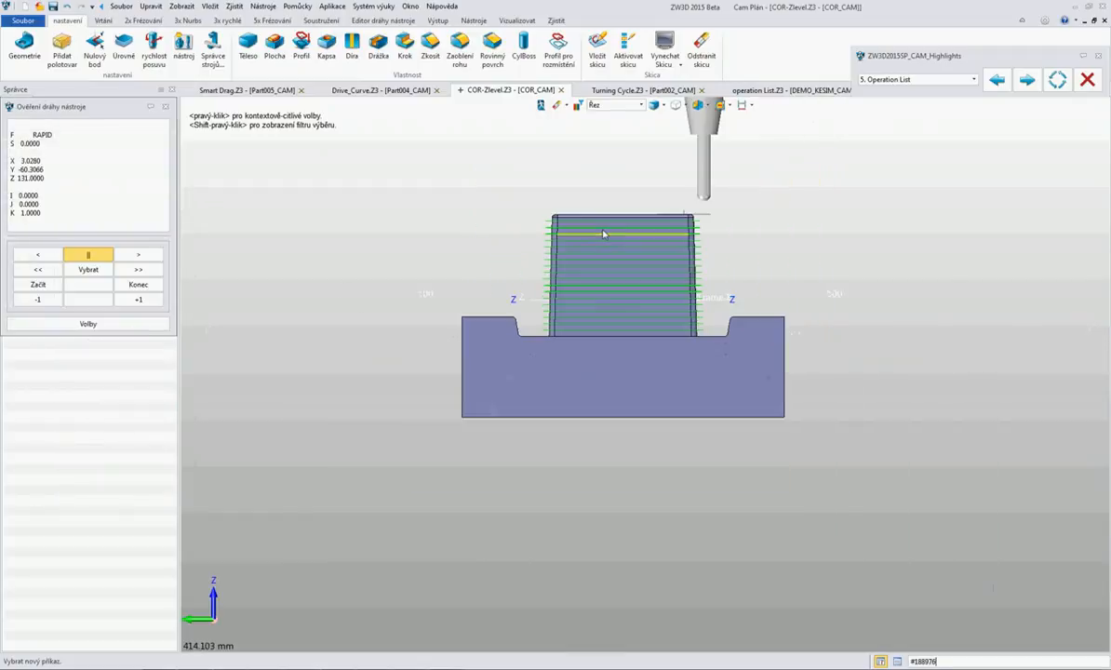
middle_click_drag(590, 219, 579, 293)
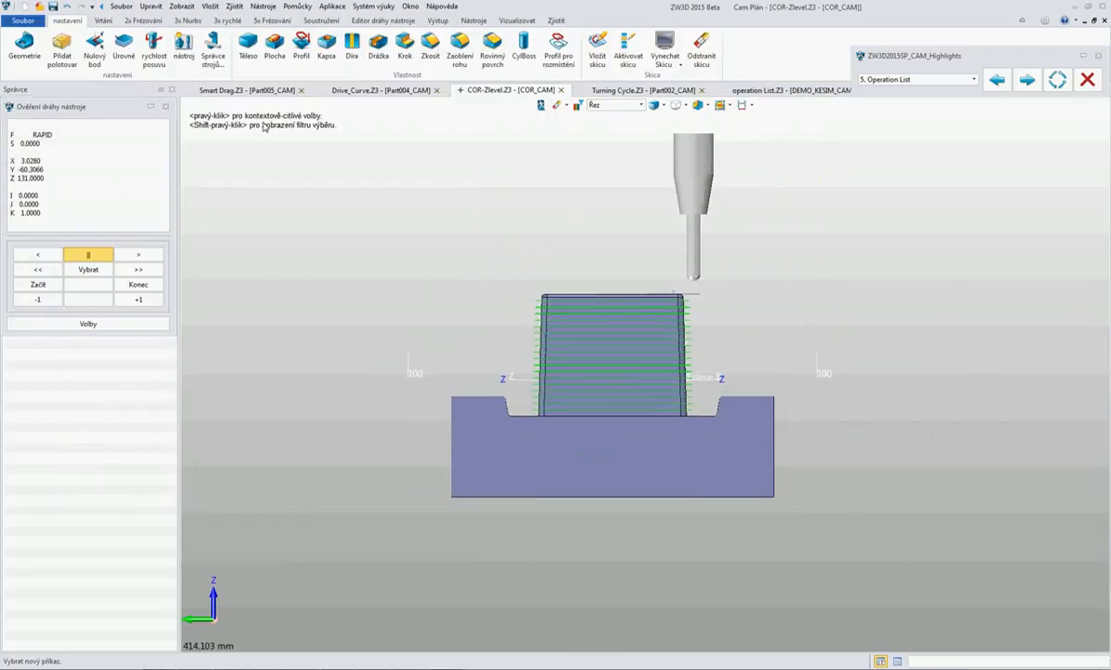
left_click(165, 108)
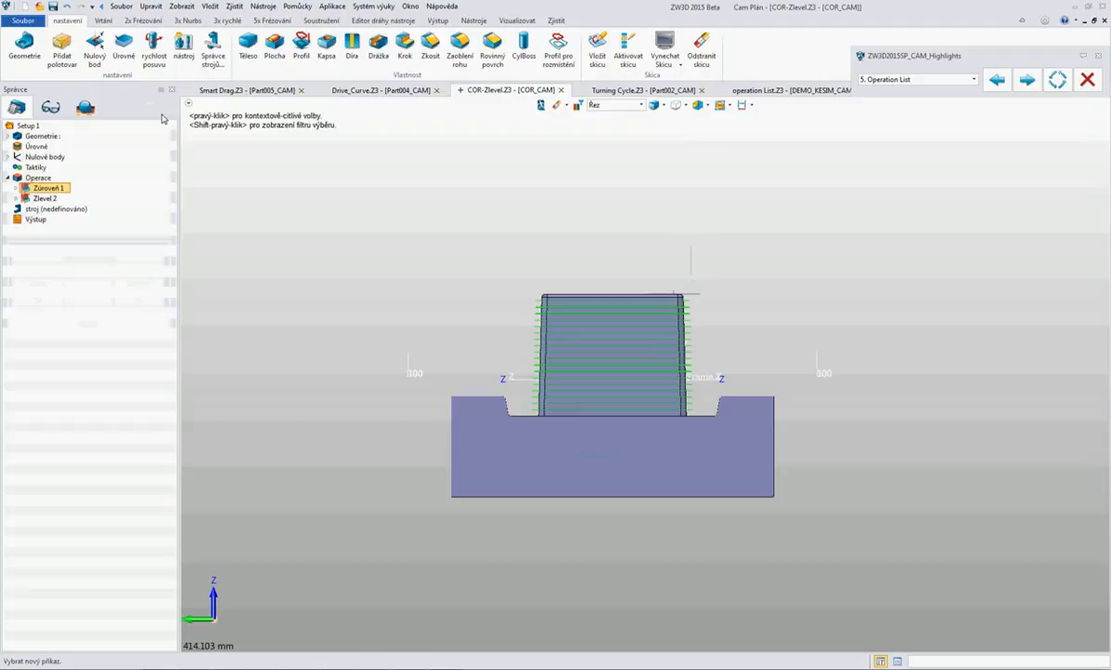
- Verify the toolpath of operation Zlevel 2 to examine the tool orientation, and close the verification
right_click(48, 200)
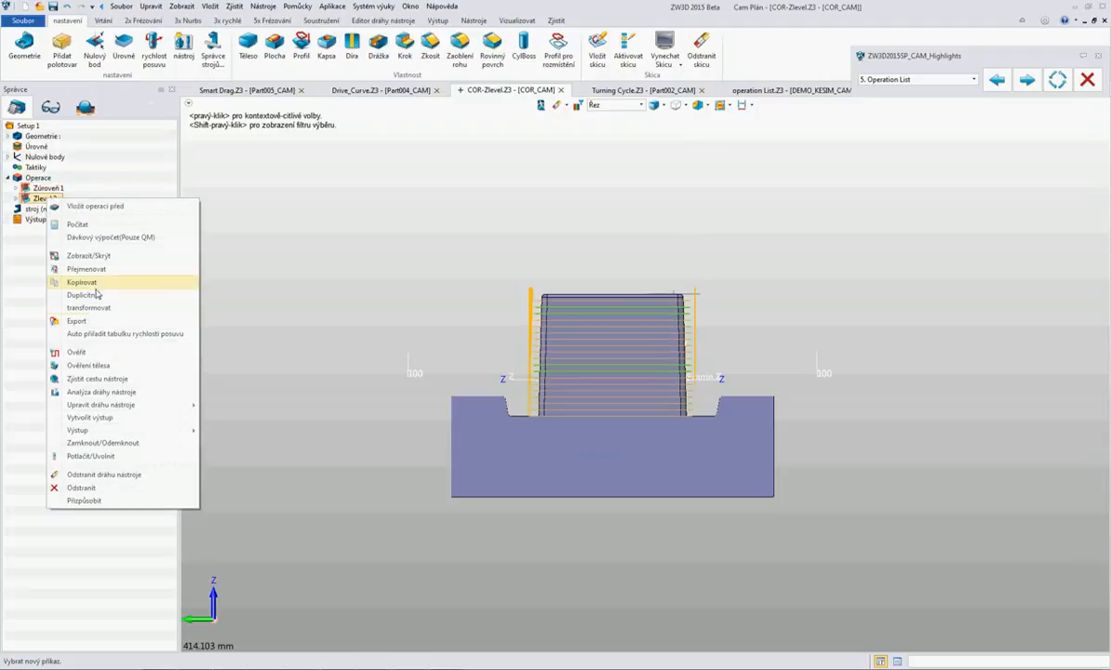
left_click(92, 355)
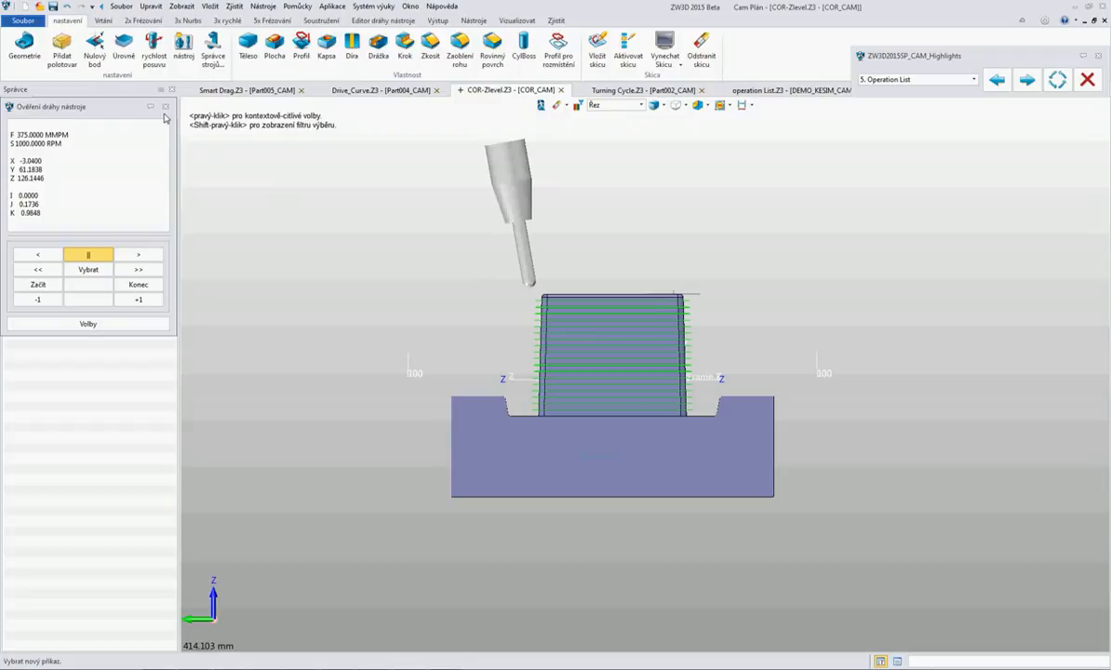
left_click(166, 108)
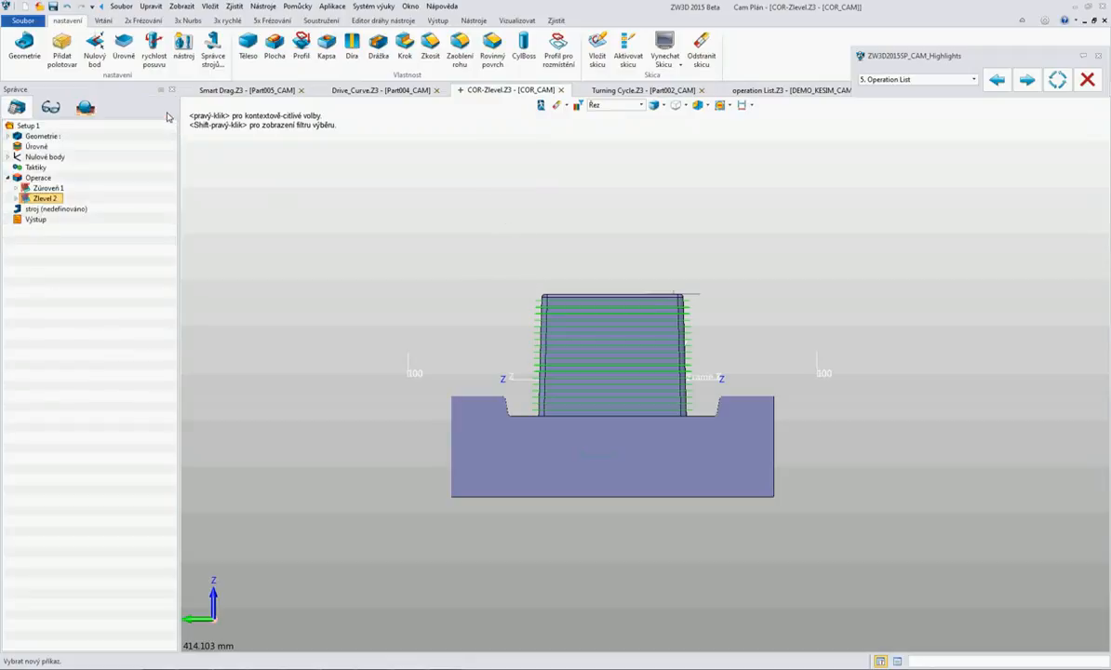
- Review the advanced axis control parameters of operation Zúroveň 1 and accept them without changes
left_click(17, 189)
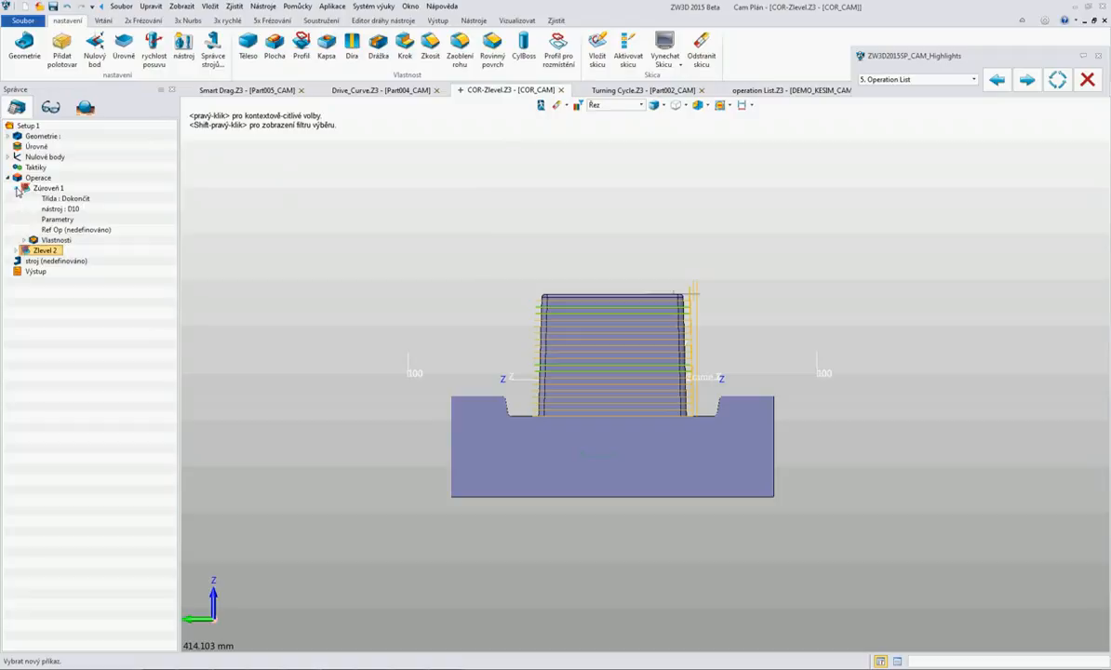
left_click(67, 220)
double_click(67, 221)
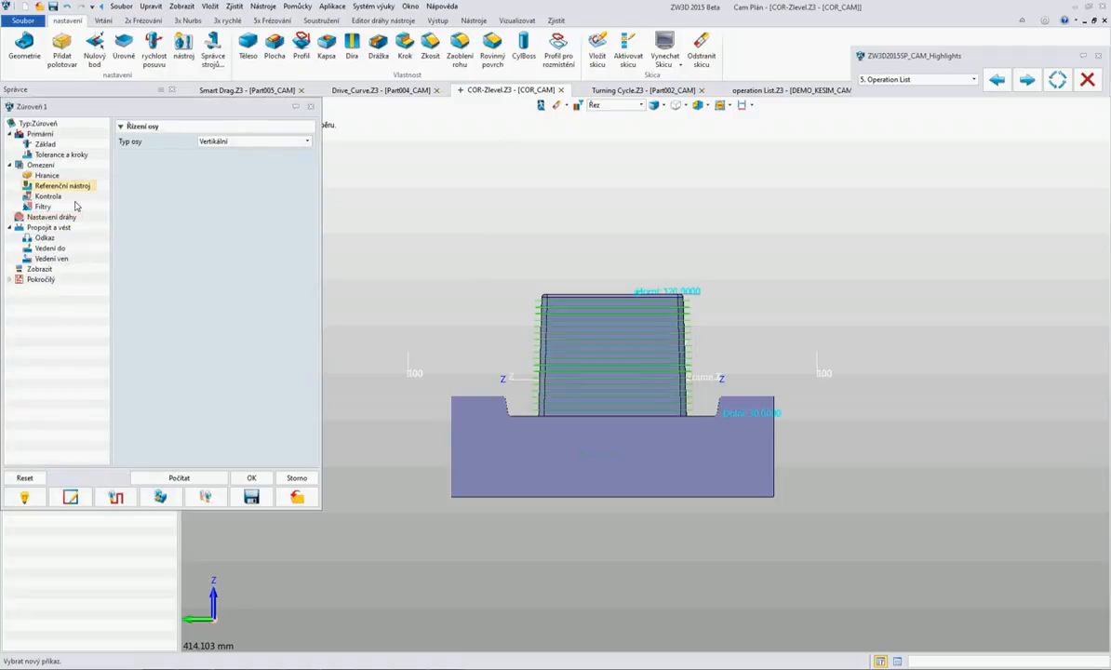
left_click(17, 280)
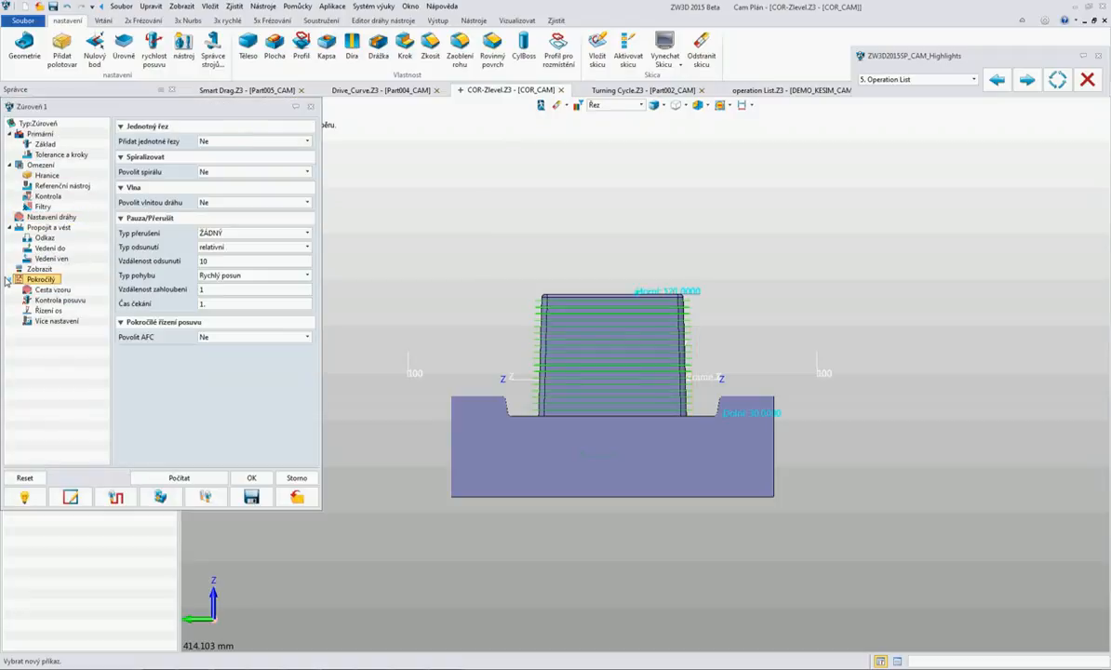
left_click(50, 312)
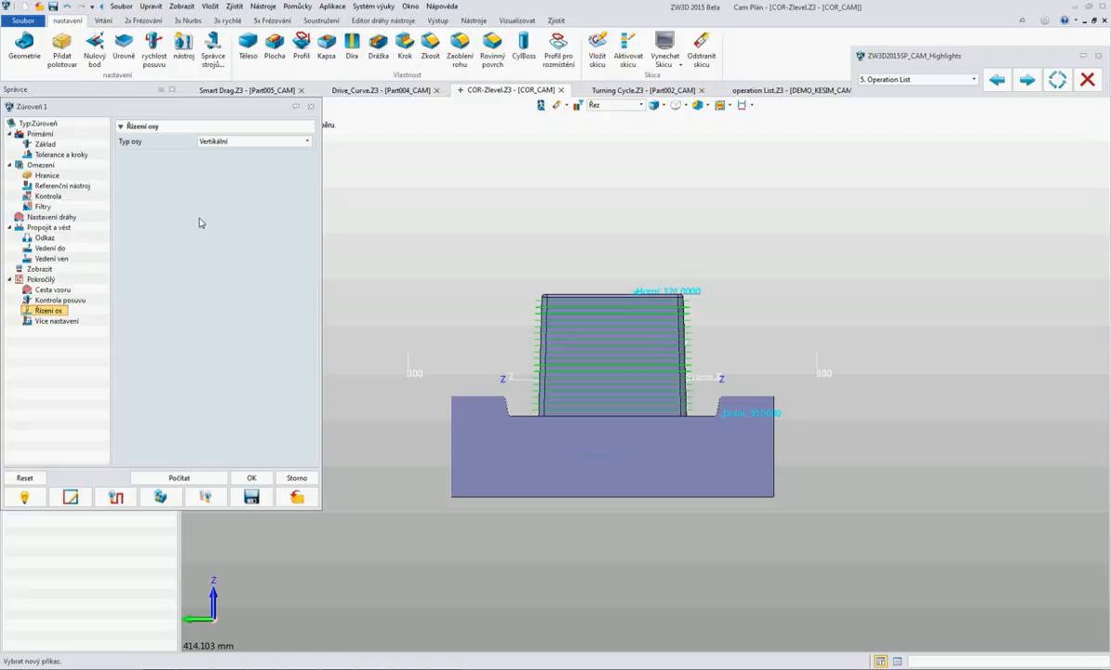
left_click(251, 477)
left_click(13, 188)
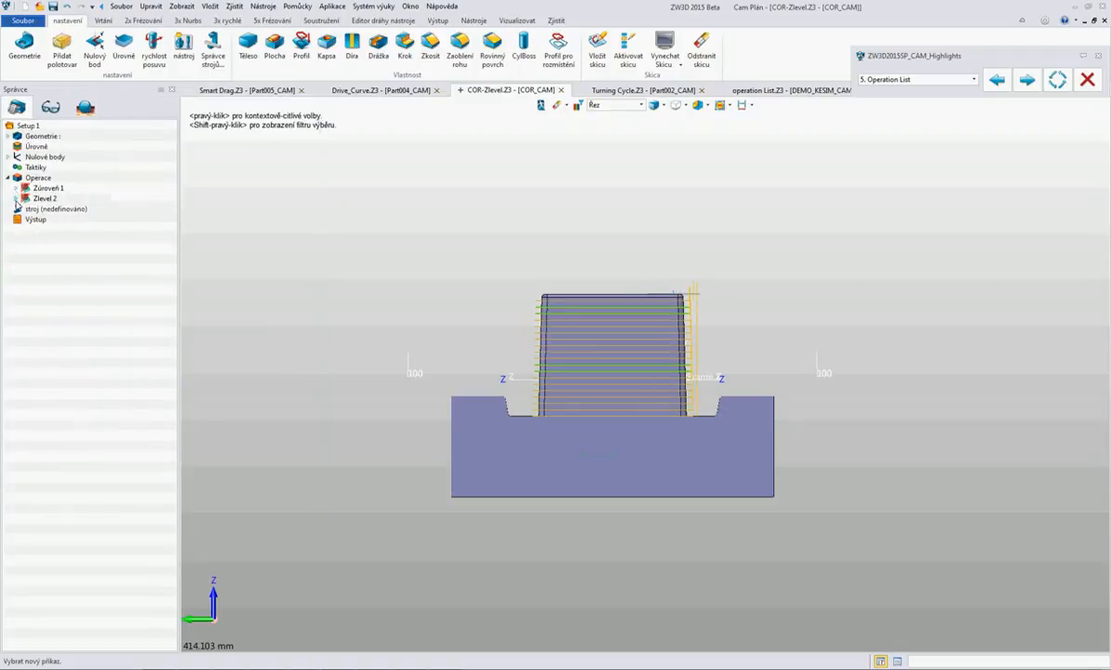
- Review the axis type, lead angle and tilt angle in the parameters of operation Zlevel 2, accepting them without changes
left_click(15, 198)
left_click(58, 229)
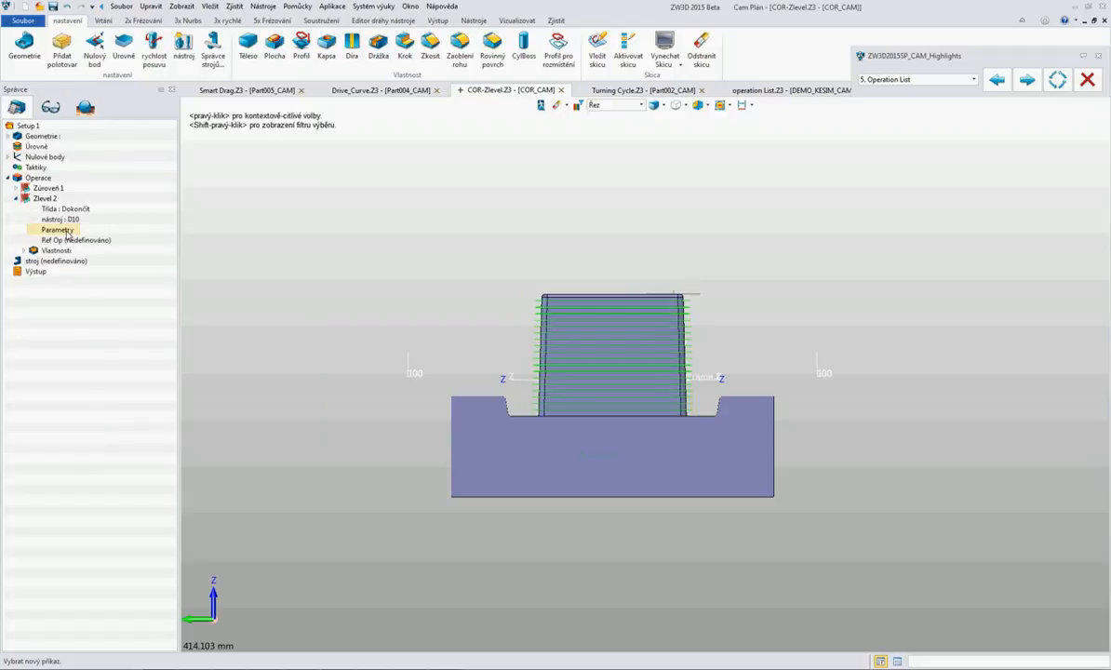
double_click(65, 231)
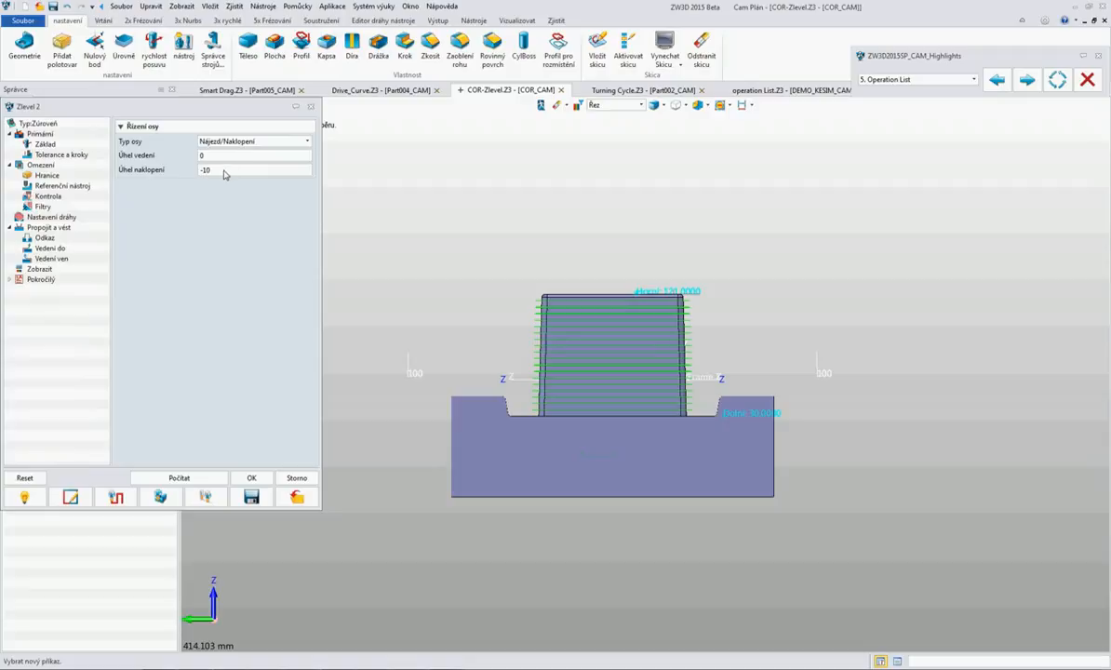
left_click(249, 477)
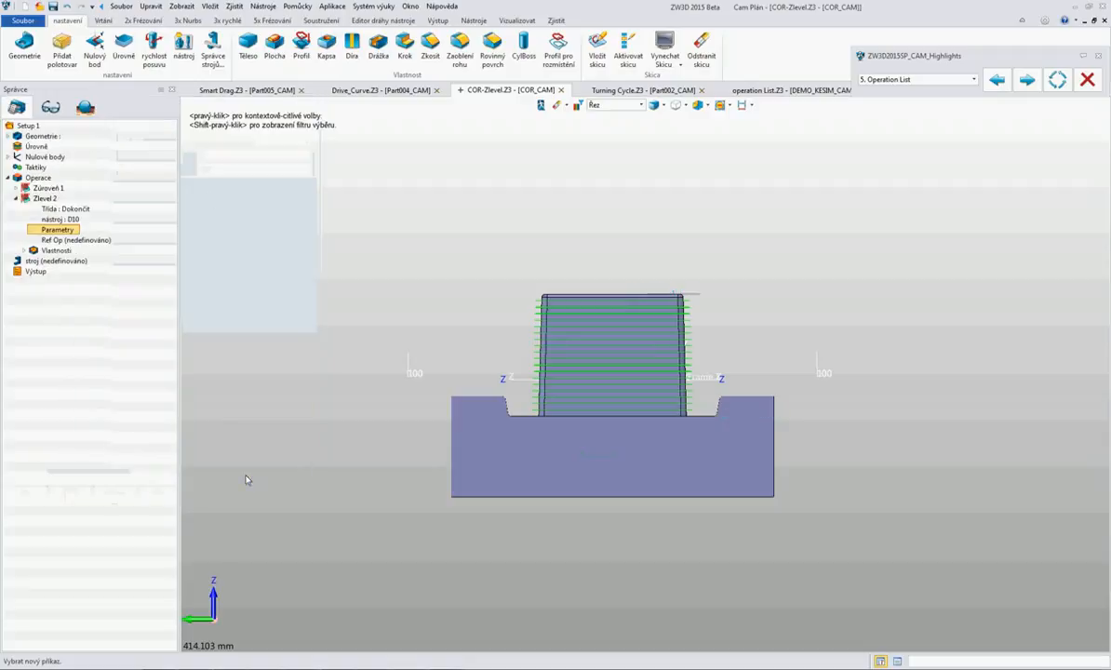
left_click(16, 198)
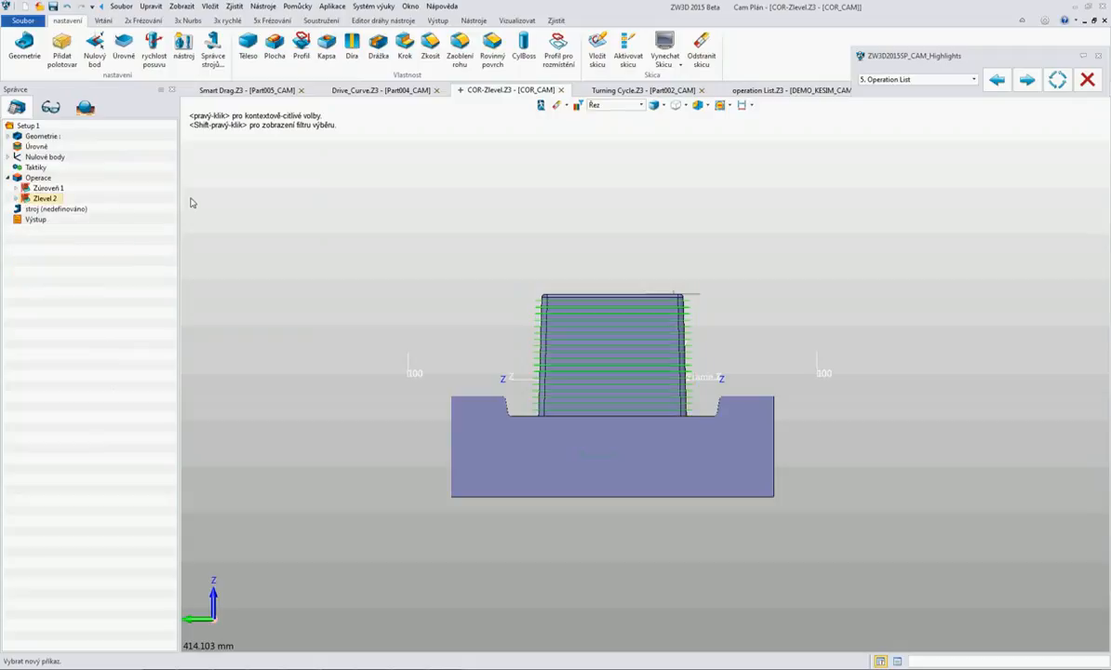
- In the Turning Cycle file, display the G71, G72 and G73 toolpaths one at a time
left_click(615, 92)
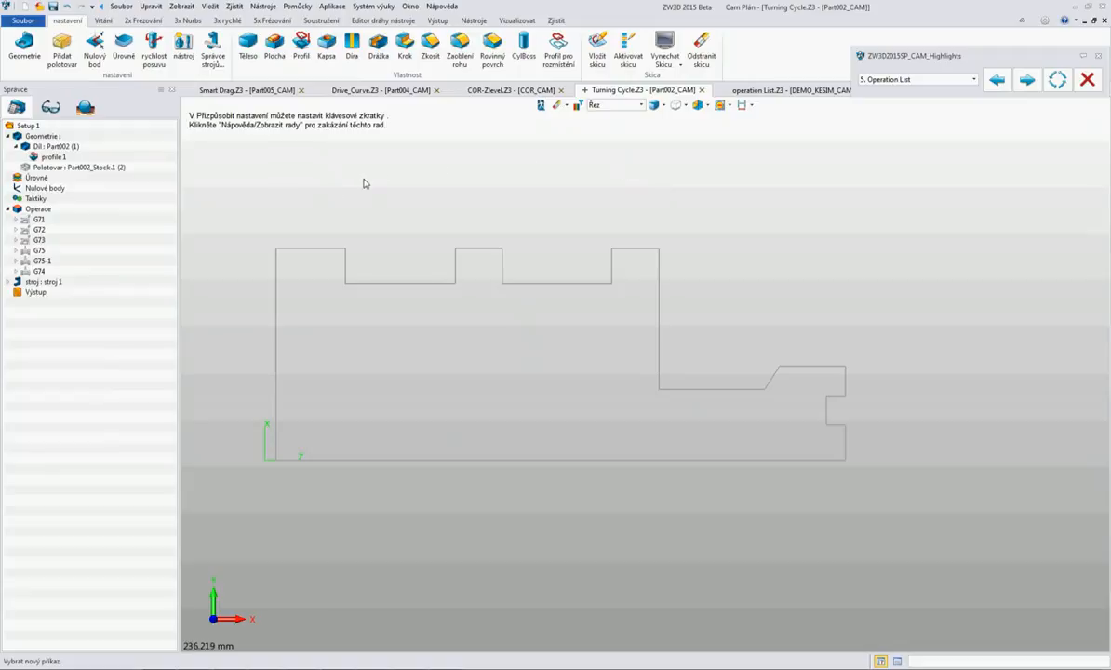
left_click(36, 220)
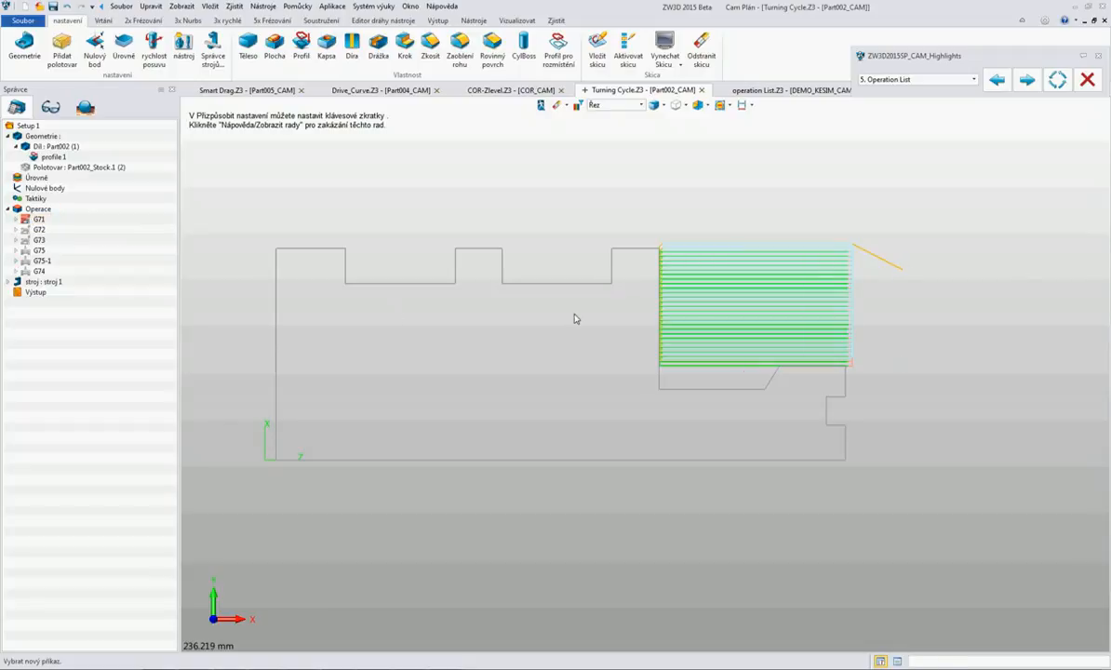
left_click(22, 219)
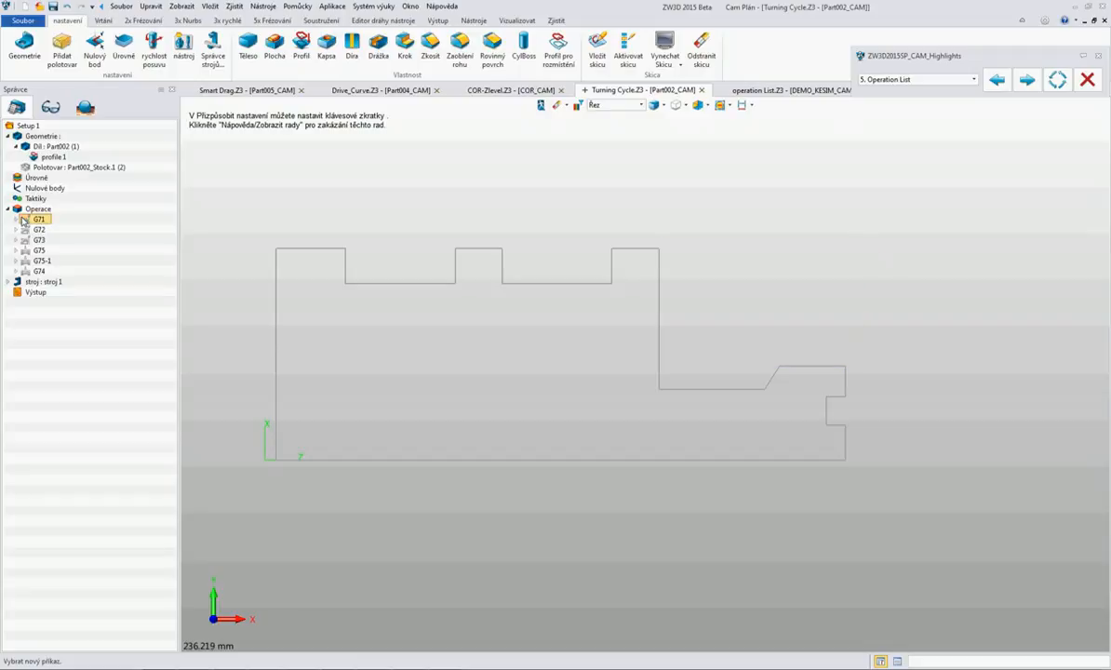
left_click(22, 230)
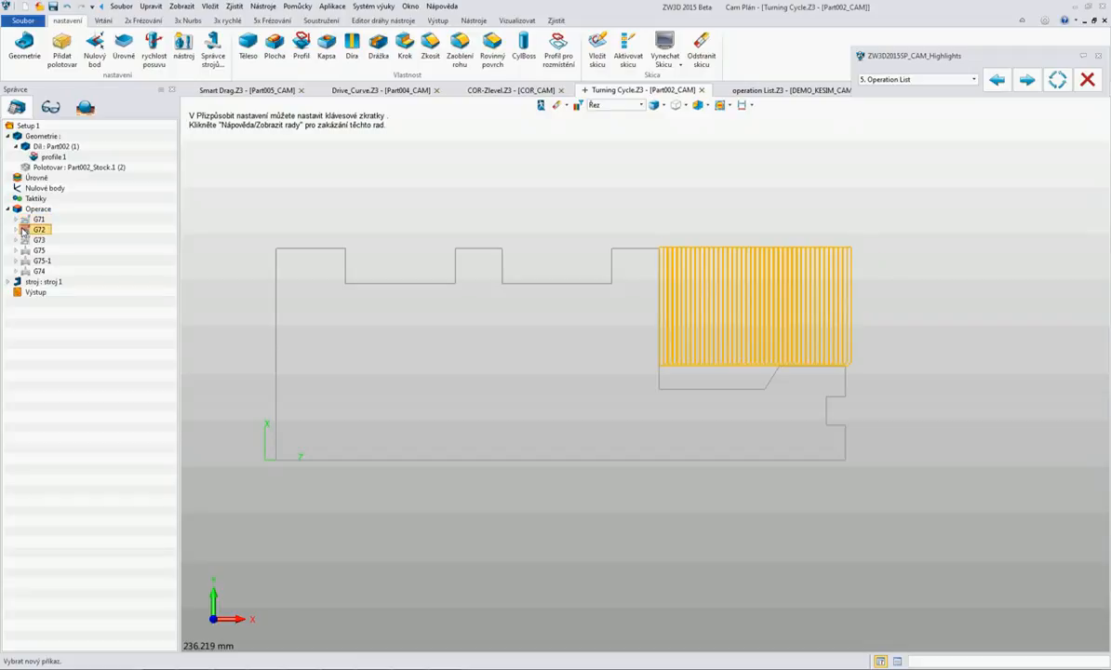
left_click(22, 229)
left_click(24, 240)
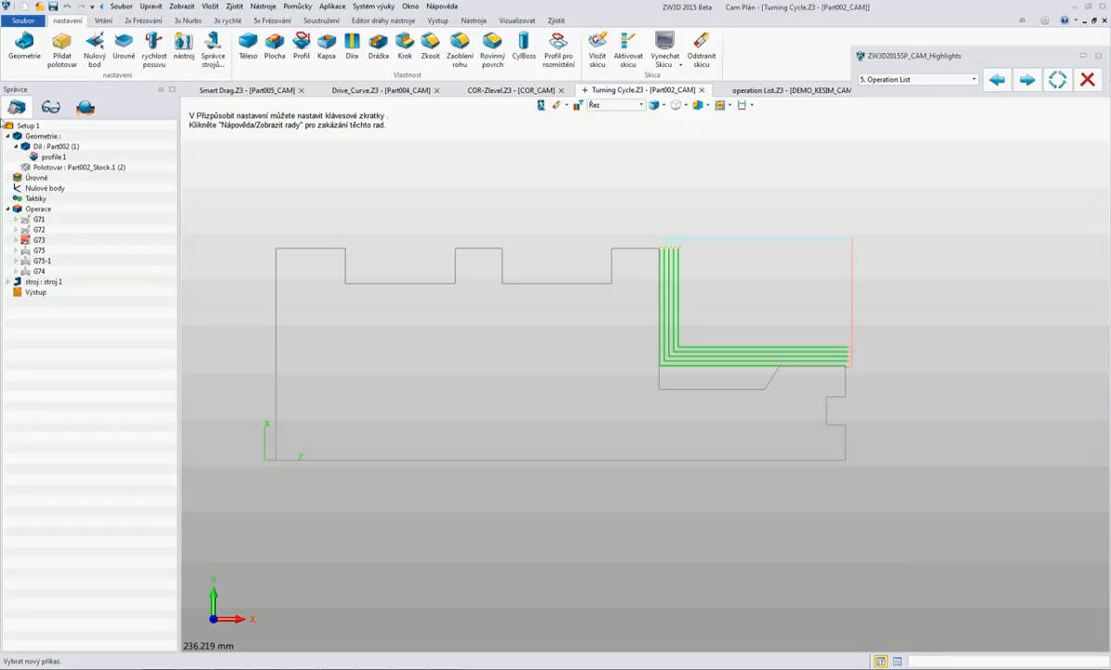
- Hide the G73 toolpath and display the G75, G75-1 and G74 toolpaths one at a time
left_click(26, 240)
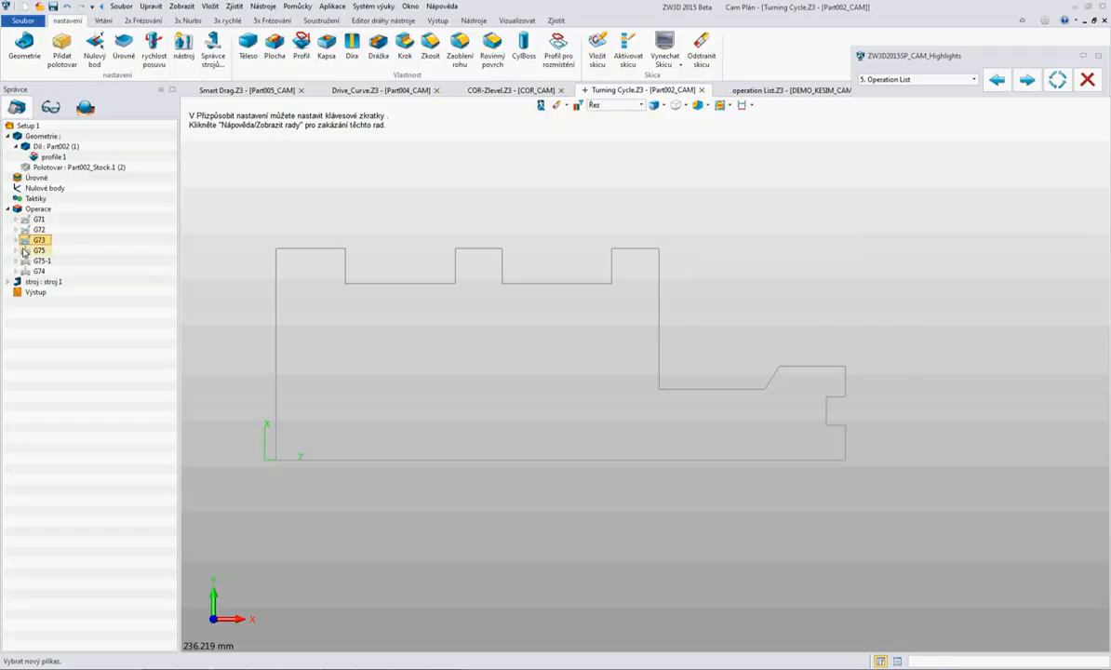
left_click(24, 251)
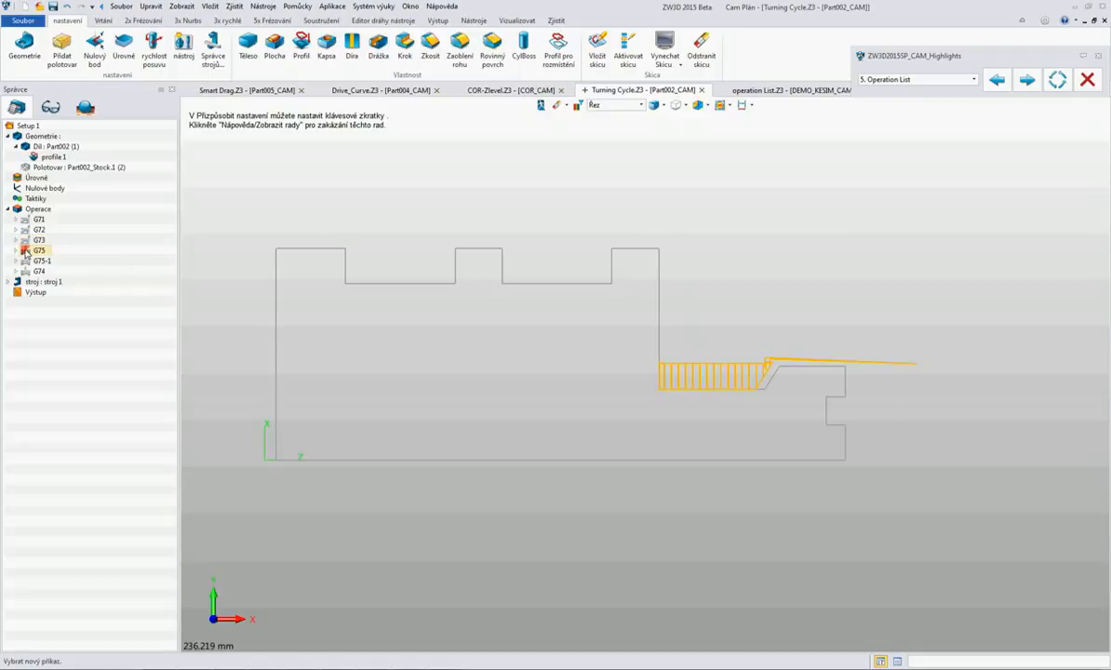
left_click(25, 251)
left_click(25, 262)
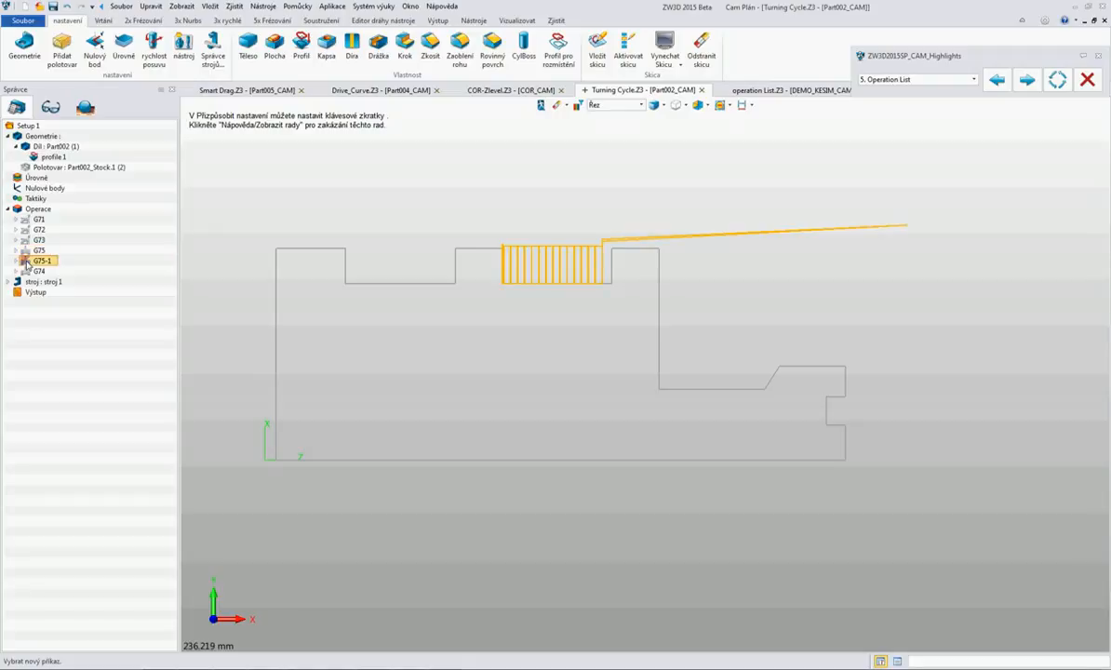
left_click(25, 262)
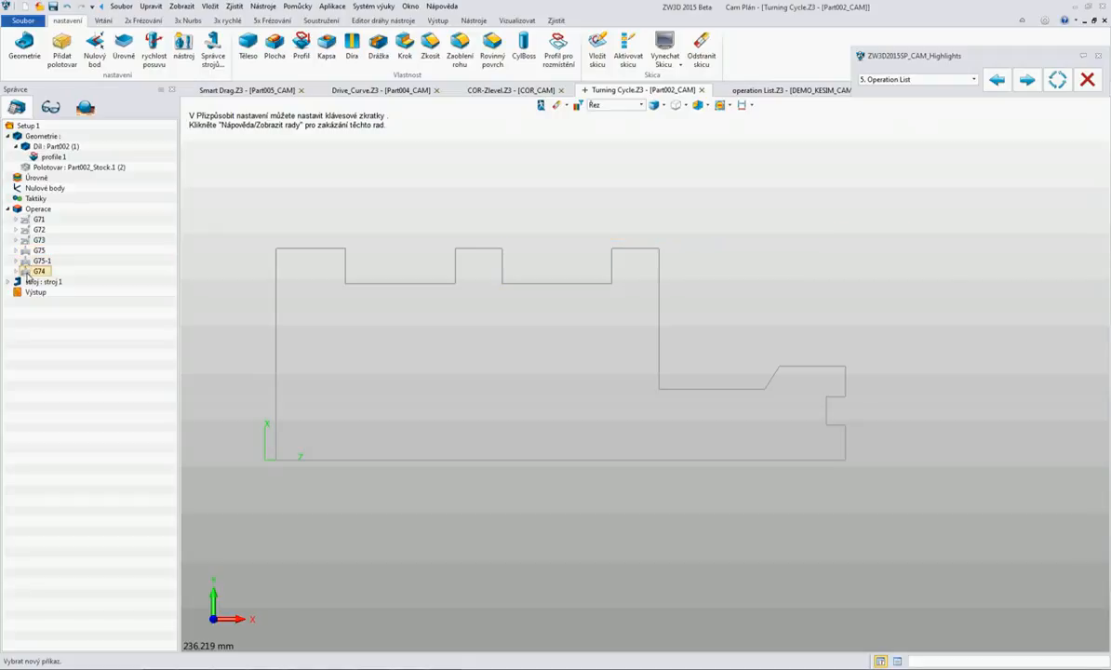
left_click(25, 272)
left_click(26, 272)
- Review the Cyklus output type in the path settings of operation G71, accept them unchanged, and create an output for G71
double_click(28, 219)
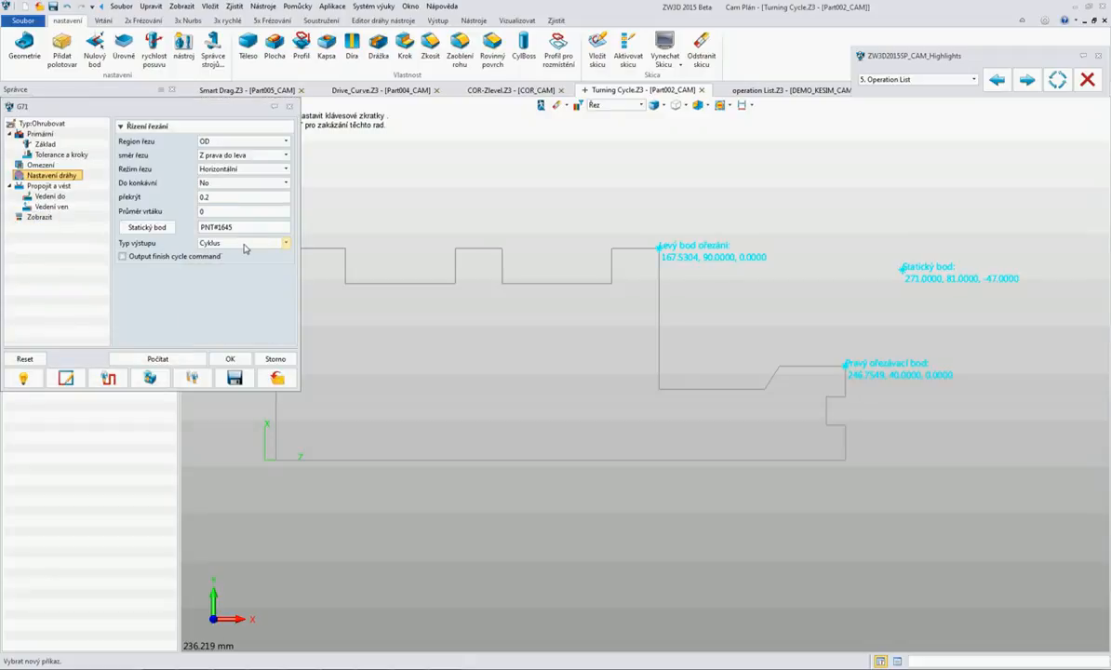
left_click(226, 358)
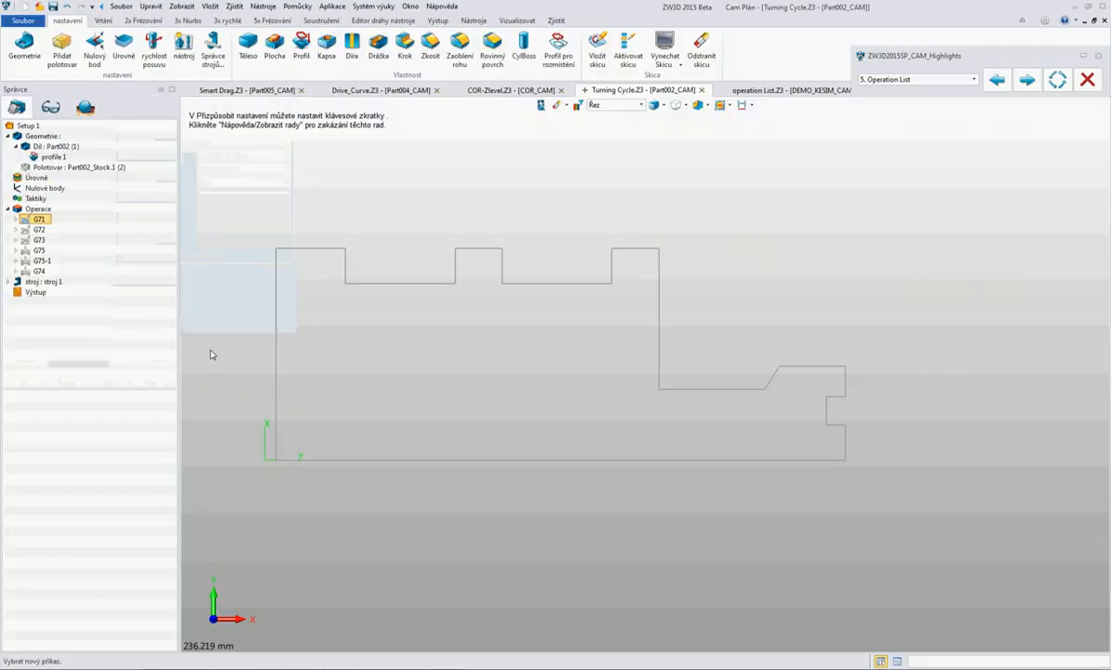
right_click(42, 220)
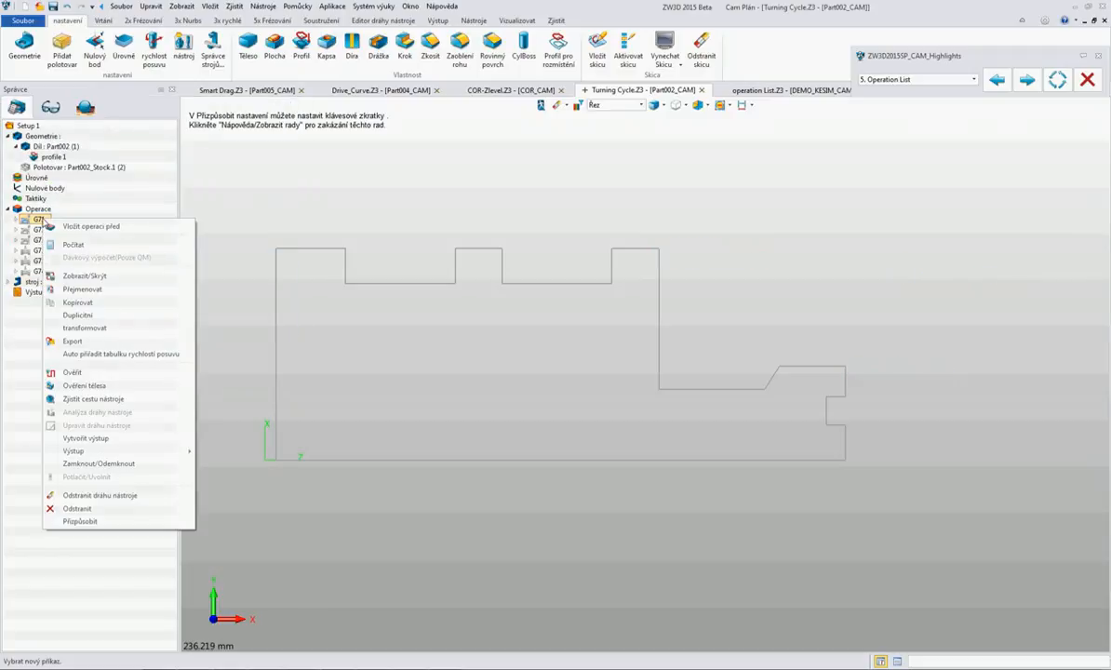
left_click(86, 438)
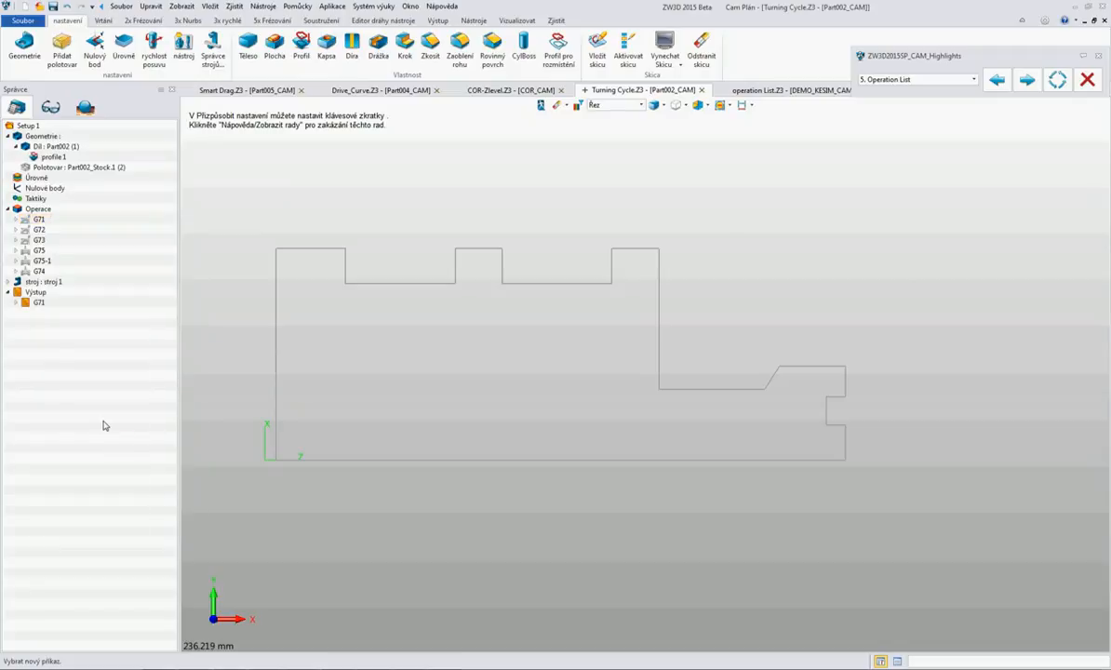
- Set the output file of the G71 output to a file named 4 on the desktop
double_click(39, 304)
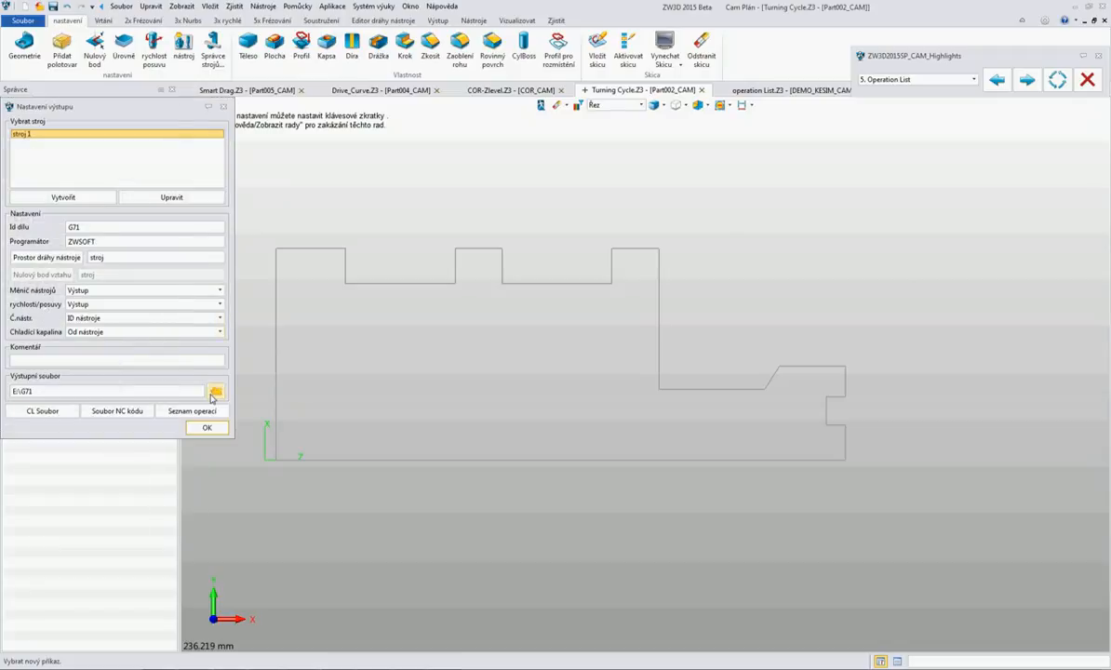
left_click(216, 393)
left_click(384, 305)
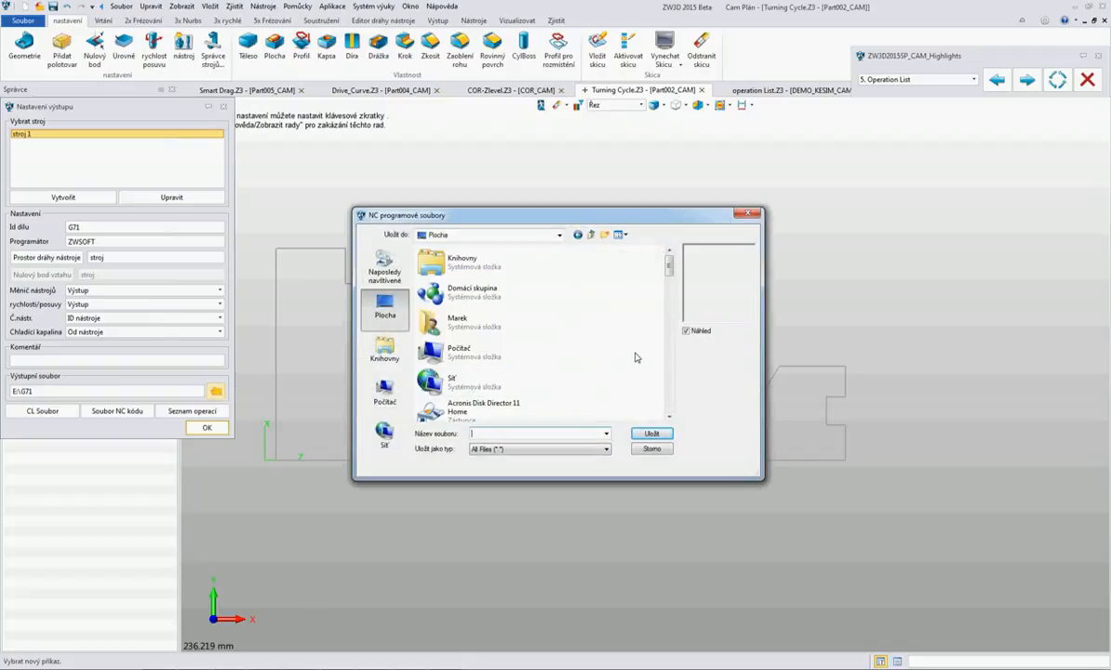
type("4")
left_click(651, 434)
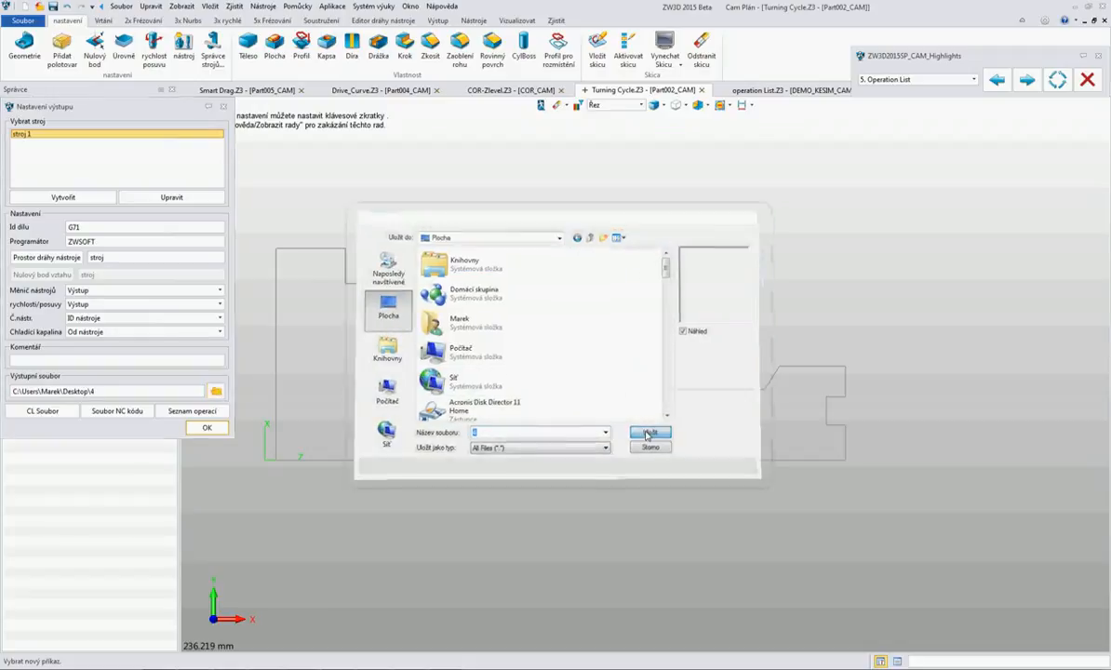
- Generate the NC code for the G71 output, examine its G71 cycle lines, and close the code and the output settings
left_click(123, 413)
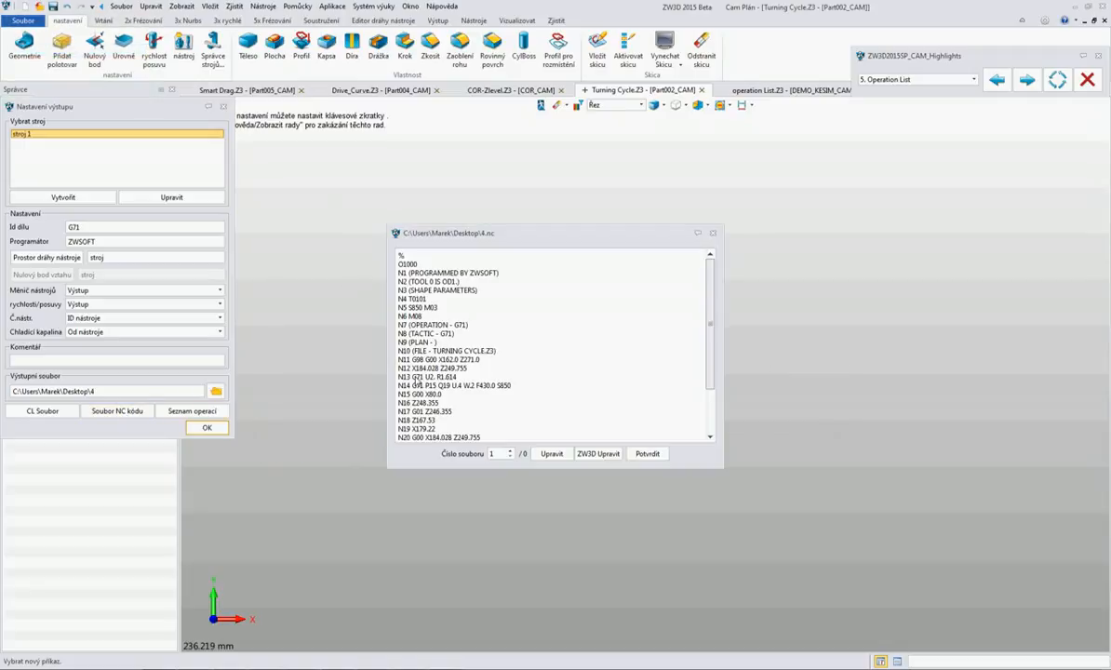
left_click_drag(412, 377, 520, 394)
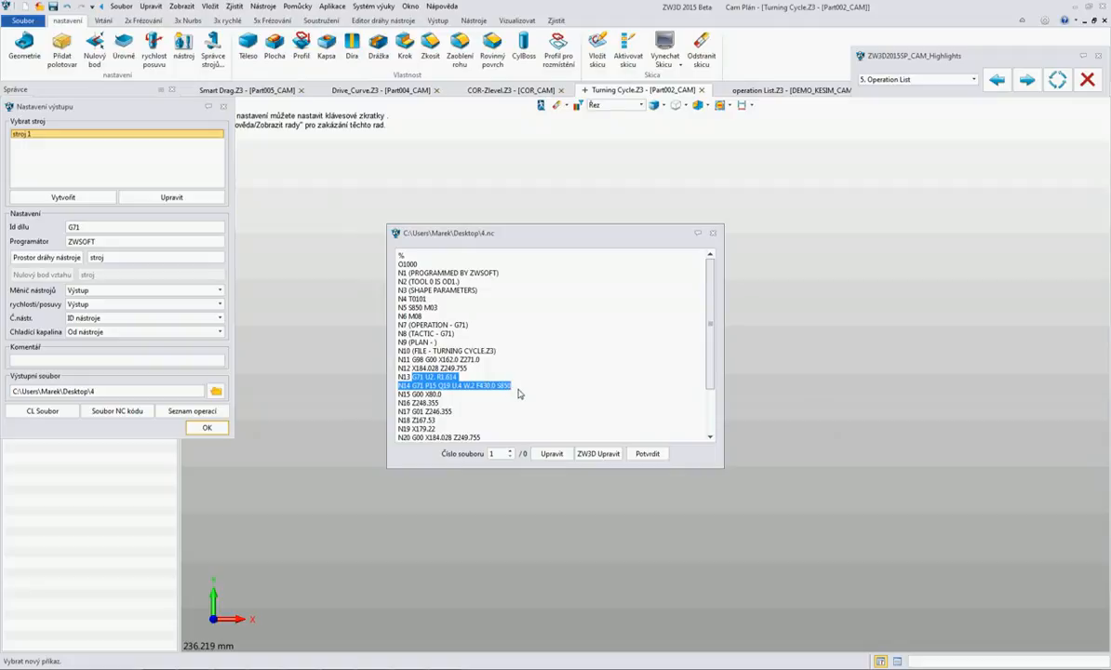
left_click(713, 233)
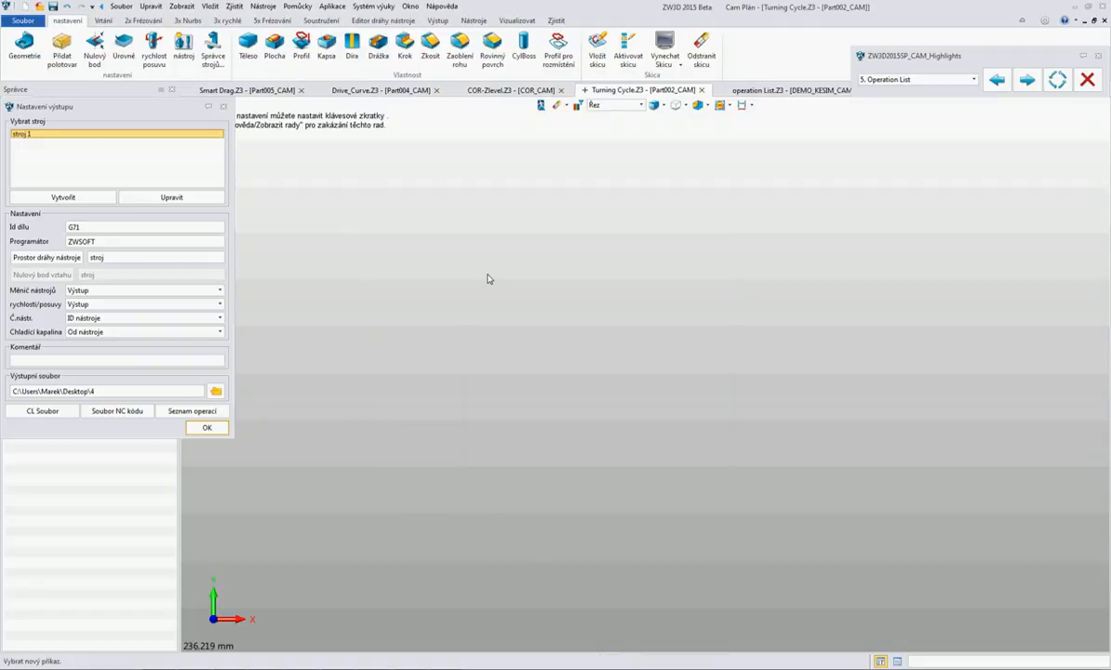
left_click(206, 427)
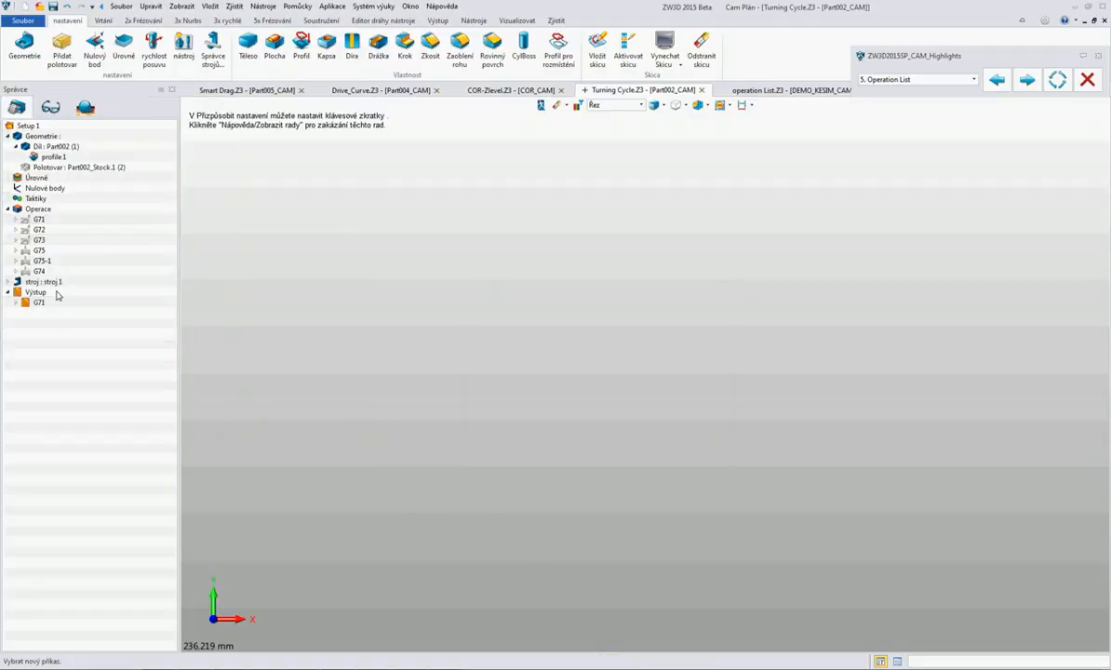
- Change the output type of operation G71 to Uživatelský, recalculate its toolpath and accept the parameters
left_click(16, 218)
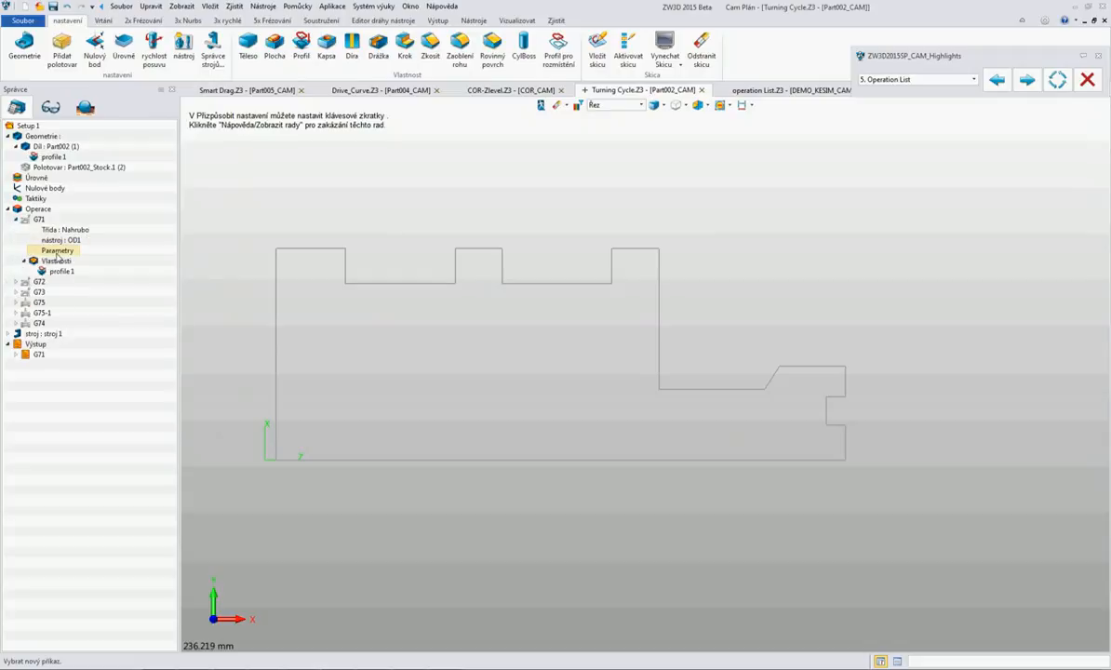
double_click(56, 250)
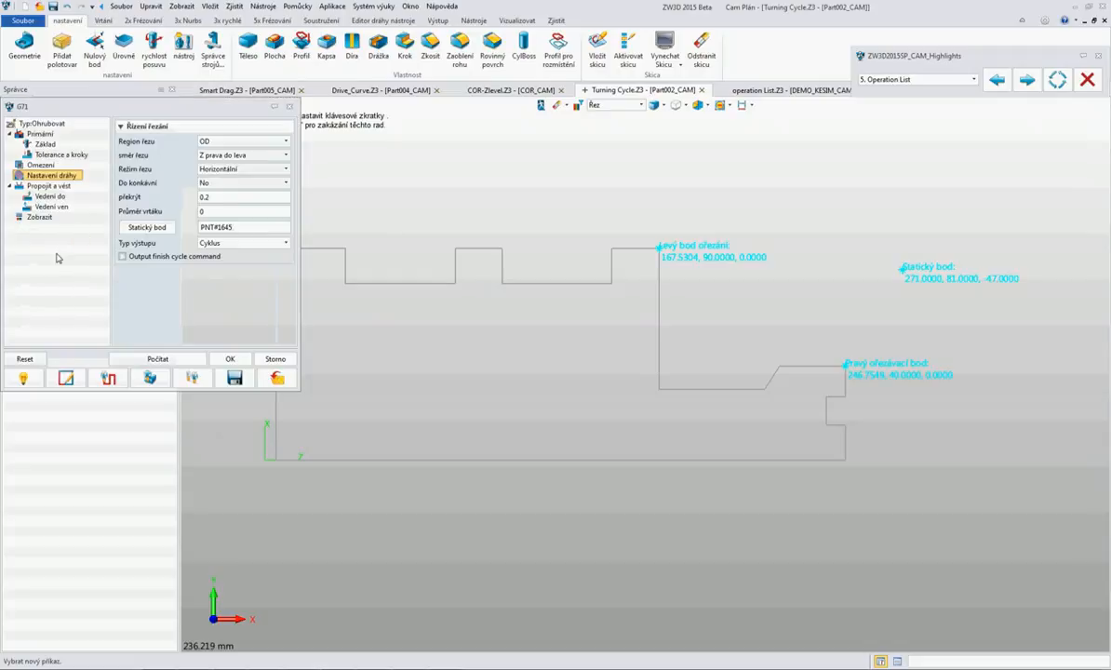
left_click(267, 243)
left_click(244, 253)
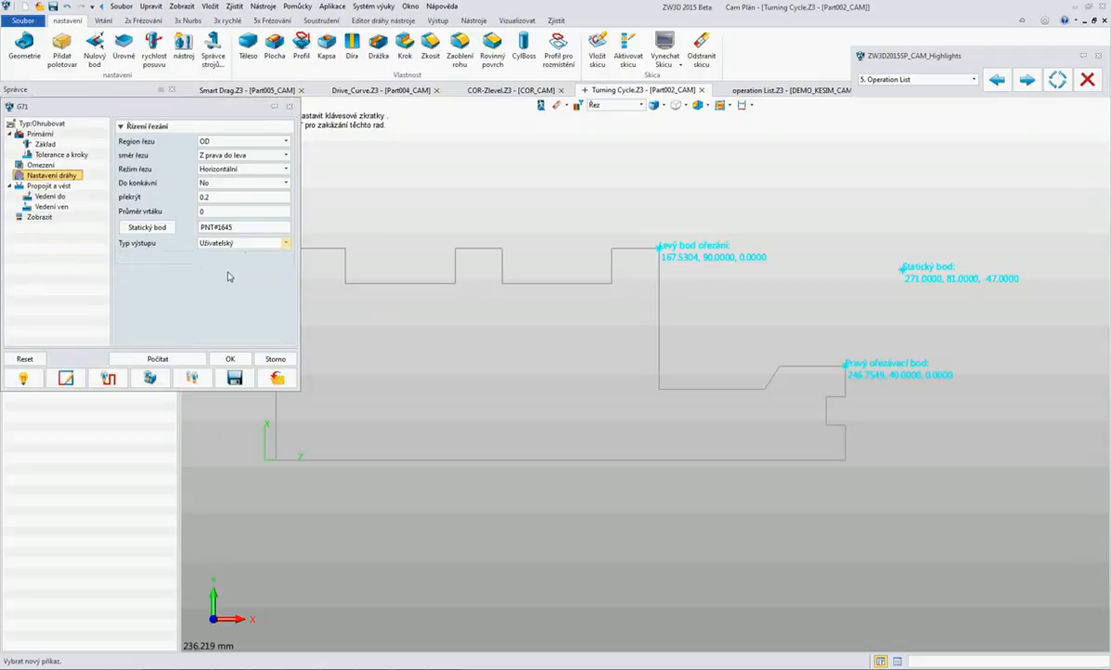
left_click(182, 357)
left_click(230, 359)
- Regenerate the NC code of the G71 output, examine the individual motion lines, and close the code and the output settings
double_click(46, 355)
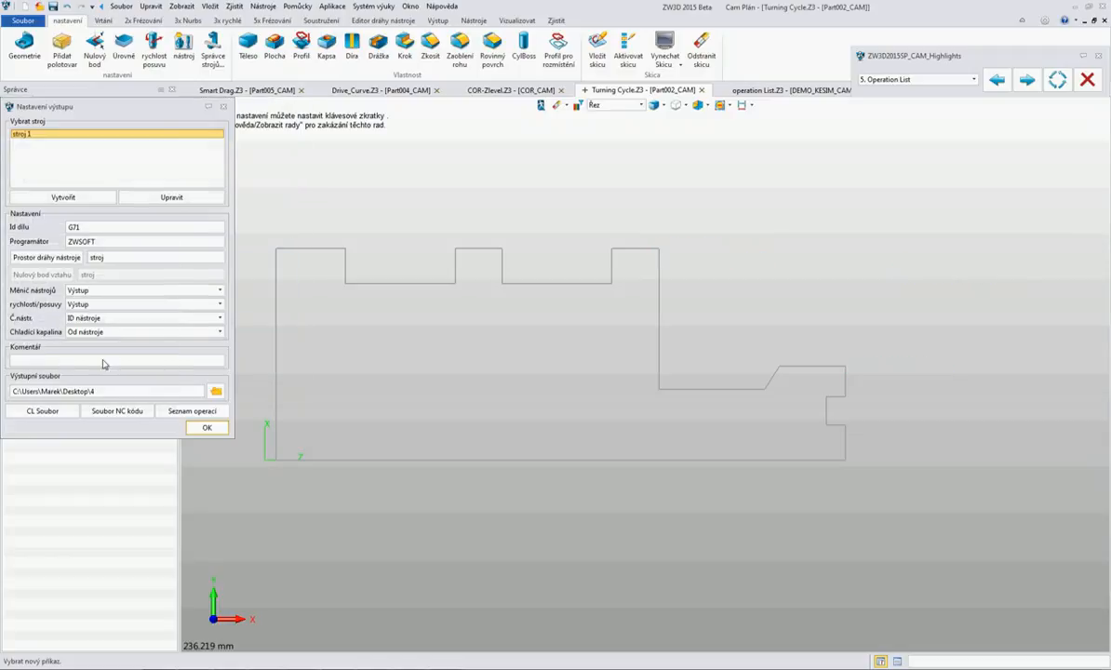
left_click(126, 412)
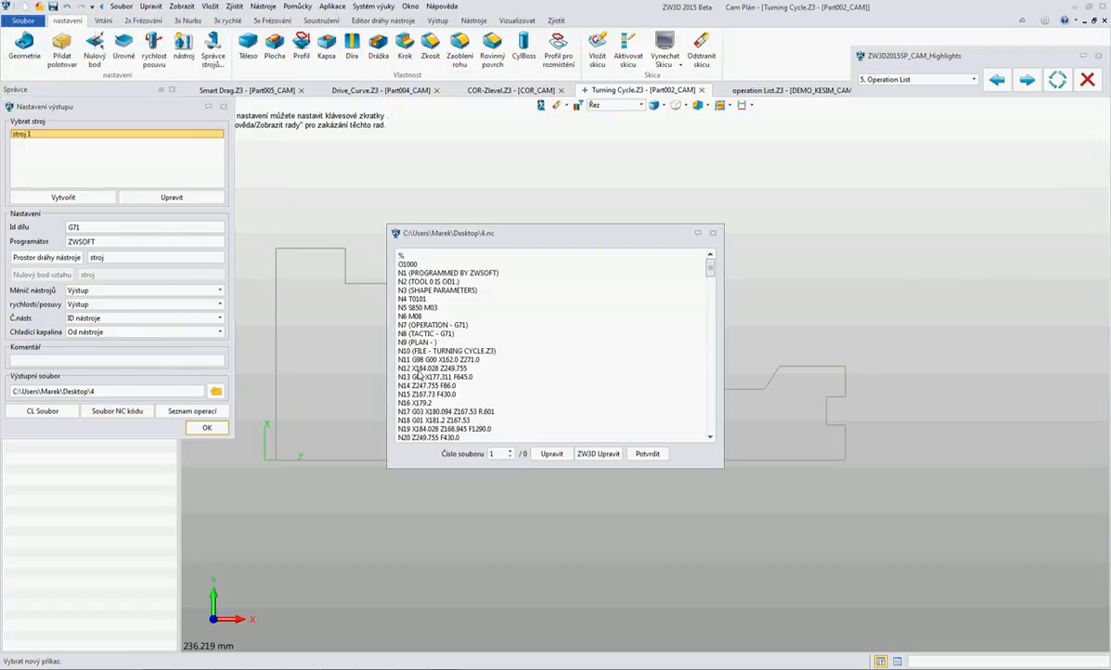
left_click_drag(407, 369, 486, 432)
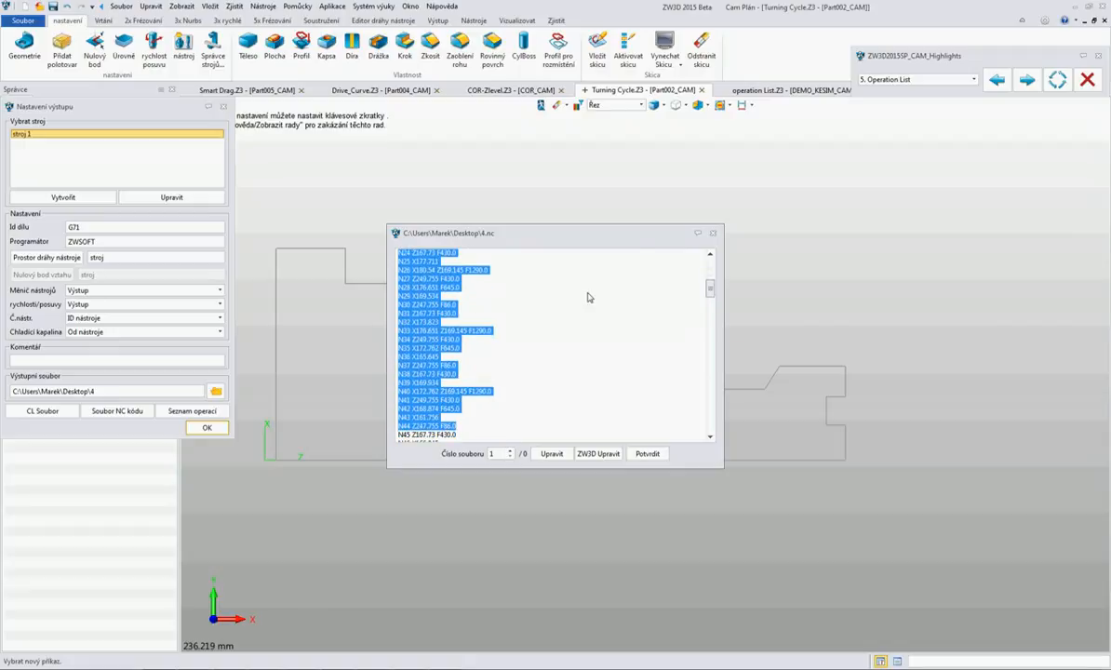
left_click(709, 235)
left_click(208, 427)
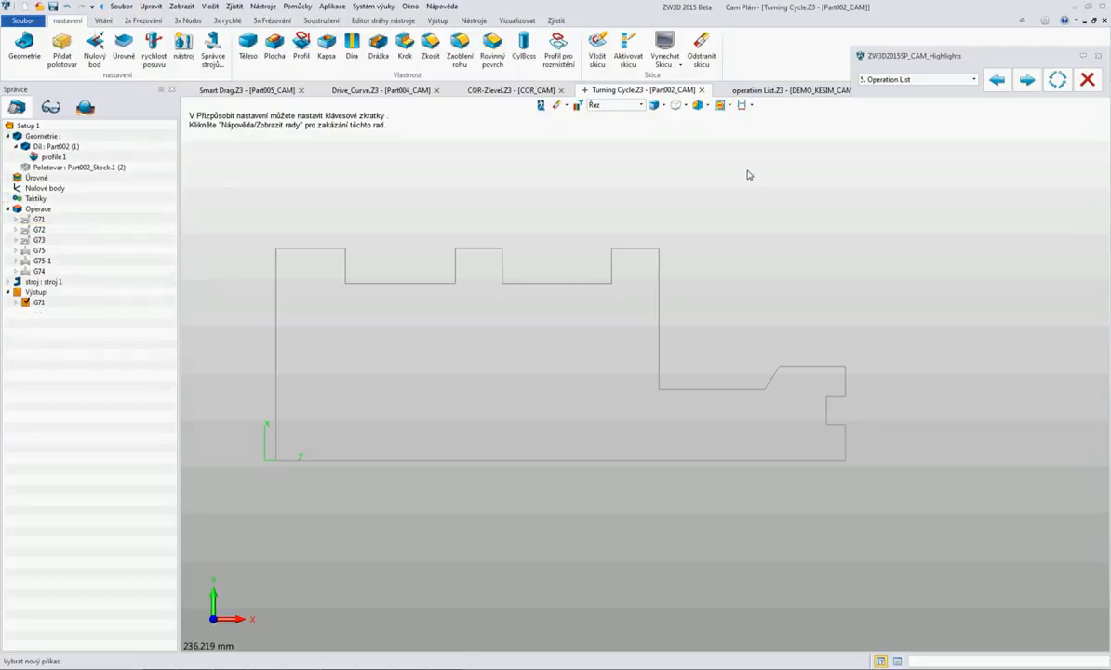
- Switch to the operation List file and open the parameters of operation Offset 3d 3
left_click(752, 89)
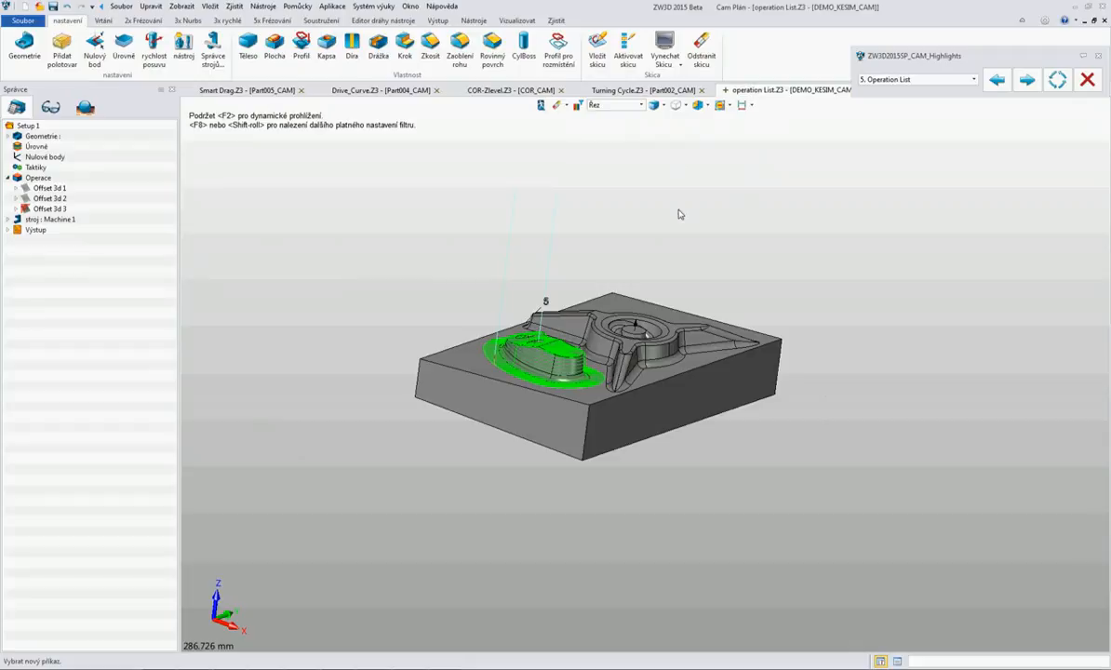
left_click(12, 209)
right_click_drag(521, 294, 518, 353)
scroll(519, 358, "up", 3)
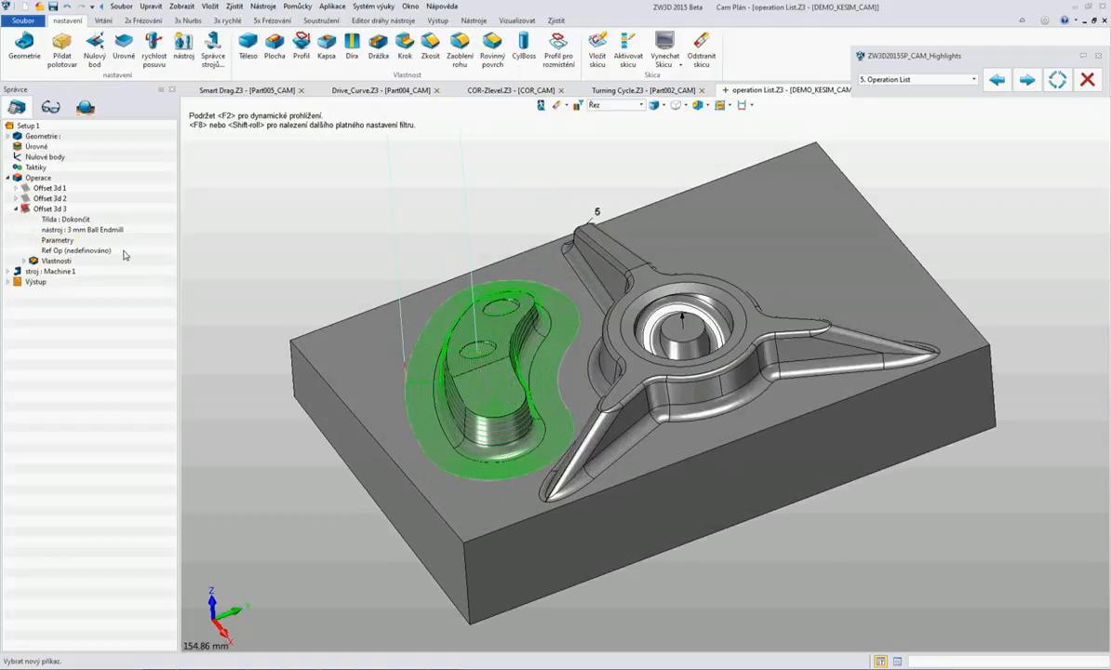
double_click(57, 240)
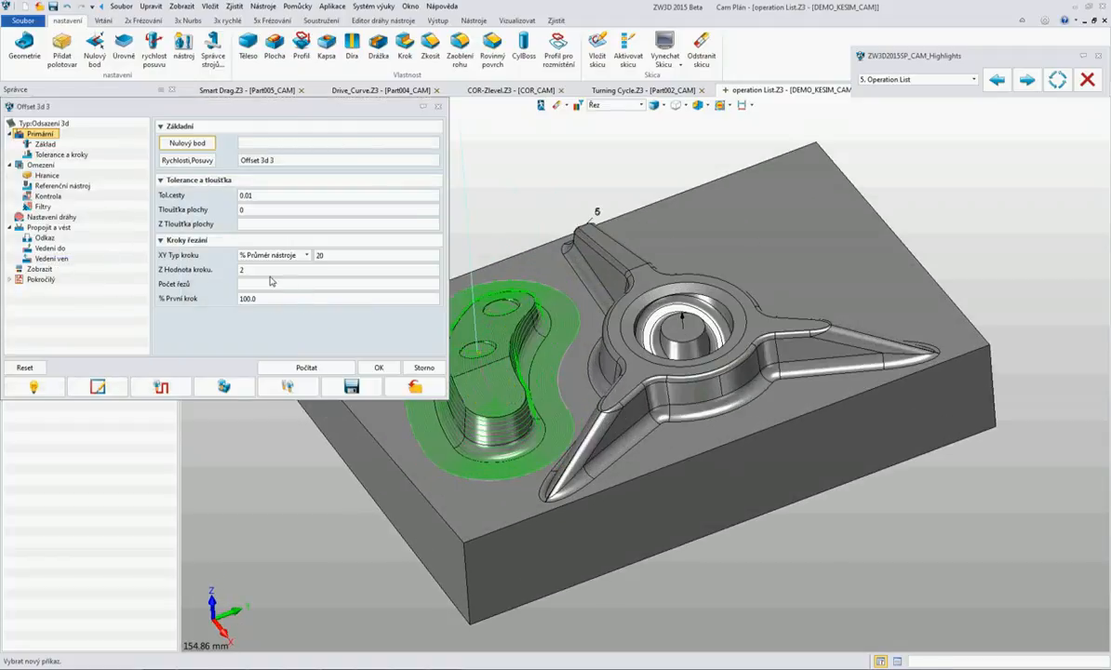
- Try Z step values of 0.5 and 1 for Offset 3d 3, recalculating the toolpath each time
left_click_drag(259, 273, 174, 267)
left_click(306, 367)
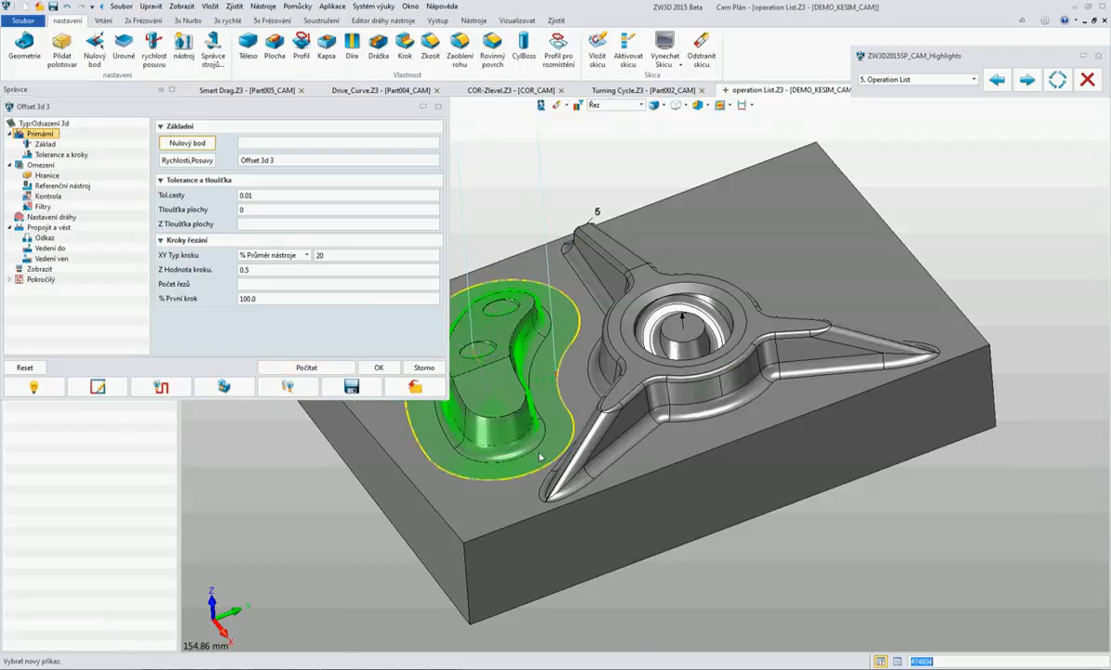
scroll(543, 447, "up", 2)
mouse_move(543, 446)
right_mouse_down()
mouse_move(560, 429)
mouse_move(553, 448)
right_mouse_up()
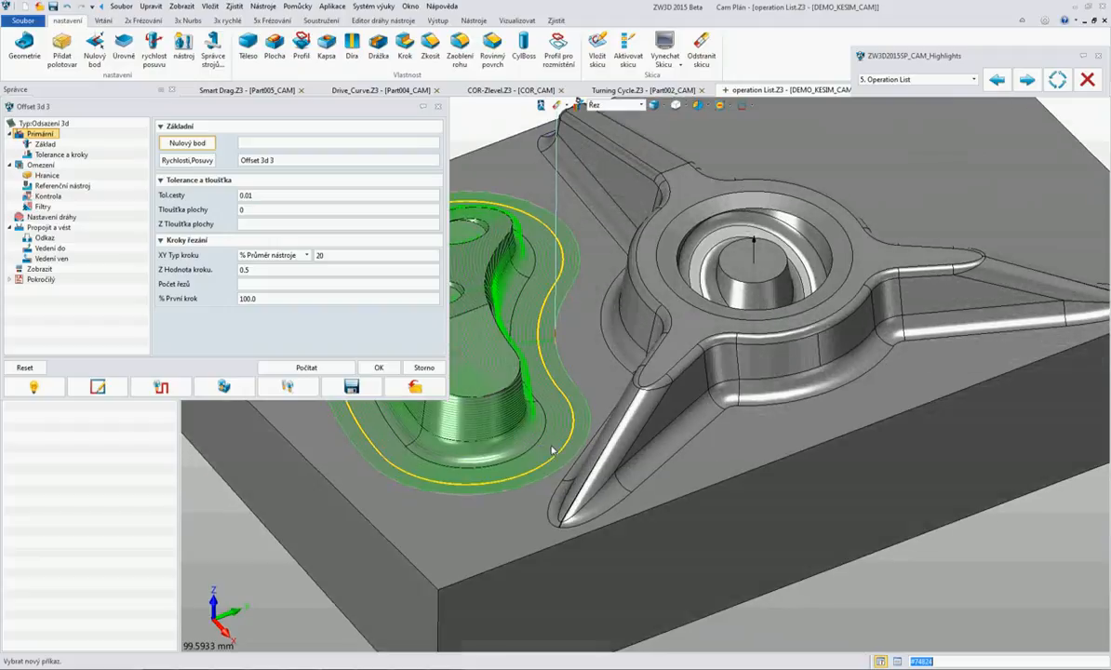
left_click_drag(261, 270, 187, 270)
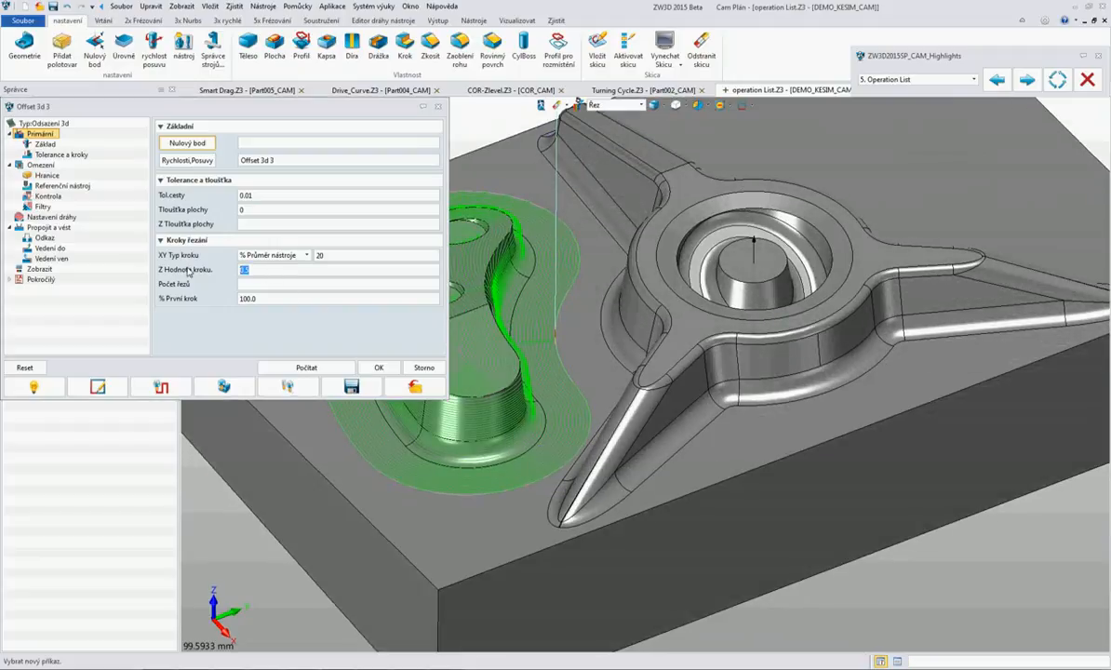
left_click(302, 368)
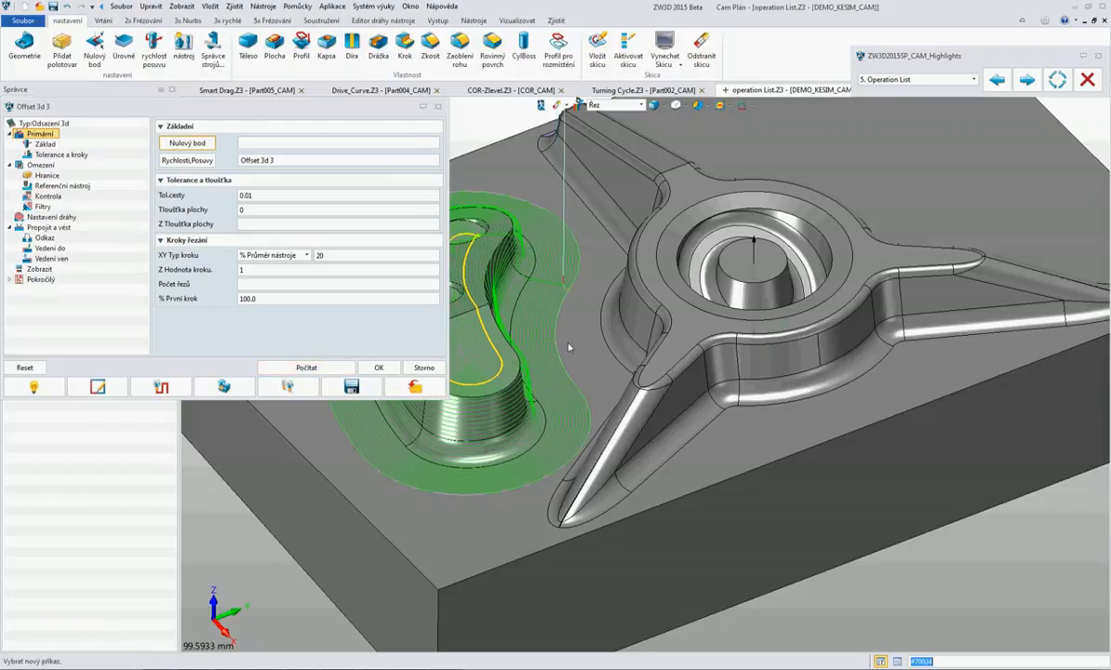
- Set the XY step of Offset 3d 3 to 50 % of the tool diameter and its Z step to 2, recalculate and accept
mouse_move(569, 347)
middle_mouse_down()
mouse_move(556, 348)
mouse_move(596, 346)
middle_mouse_up()
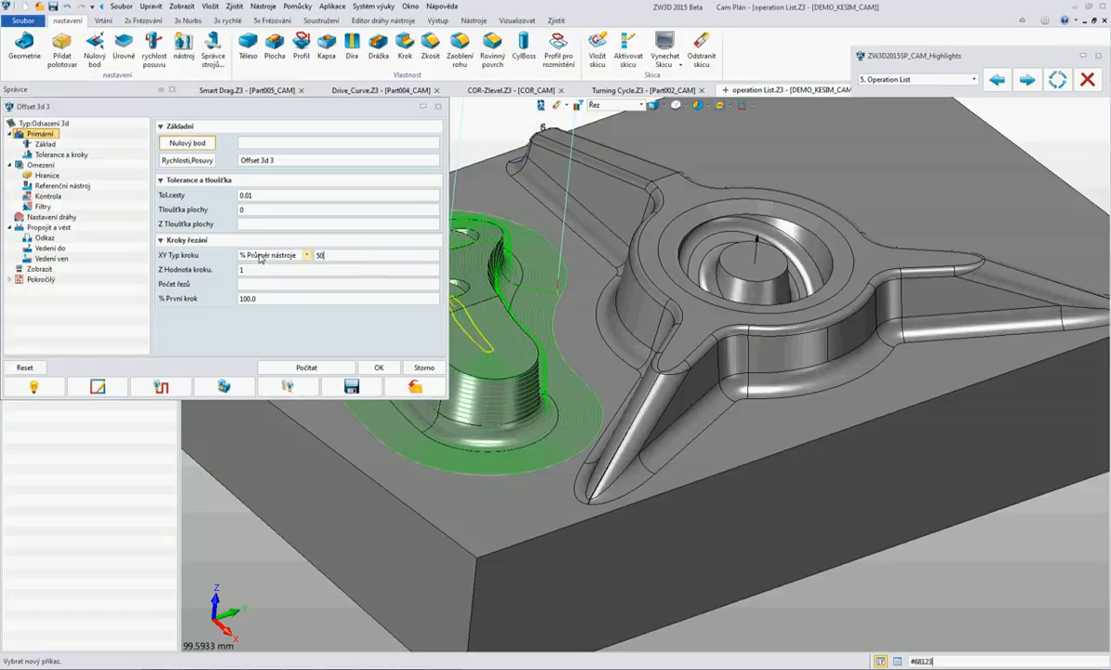
left_click(253, 270)
left_click(300, 368)
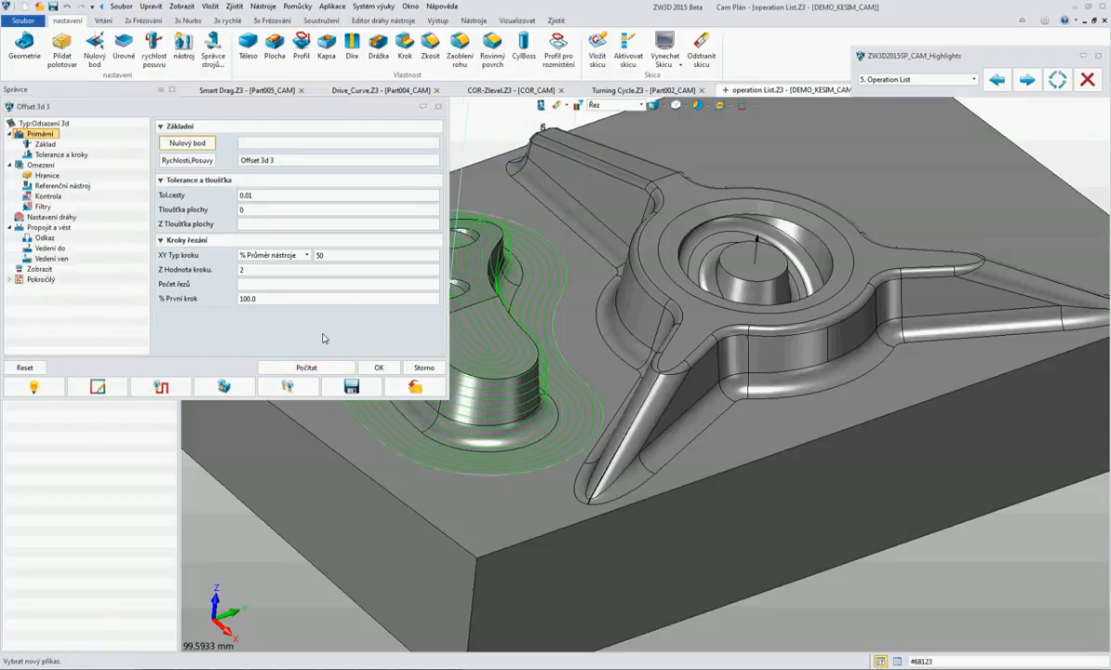
left_click(380, 368)
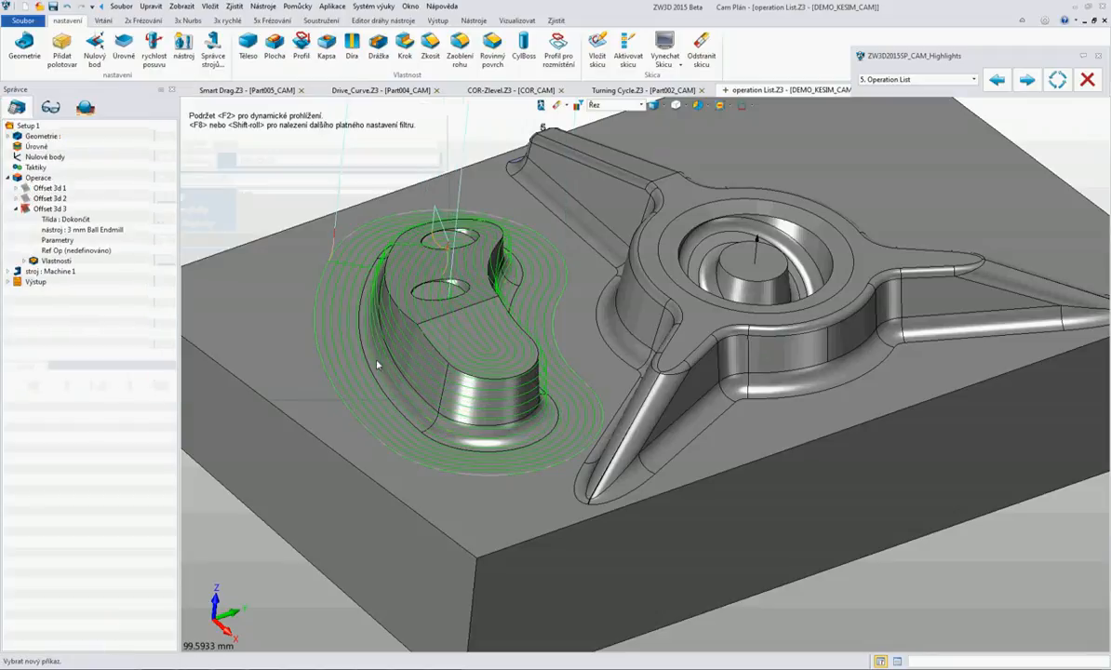
- Open the settings of the Offset 3d 3 output and generate its operation list
left_click(16, 211)
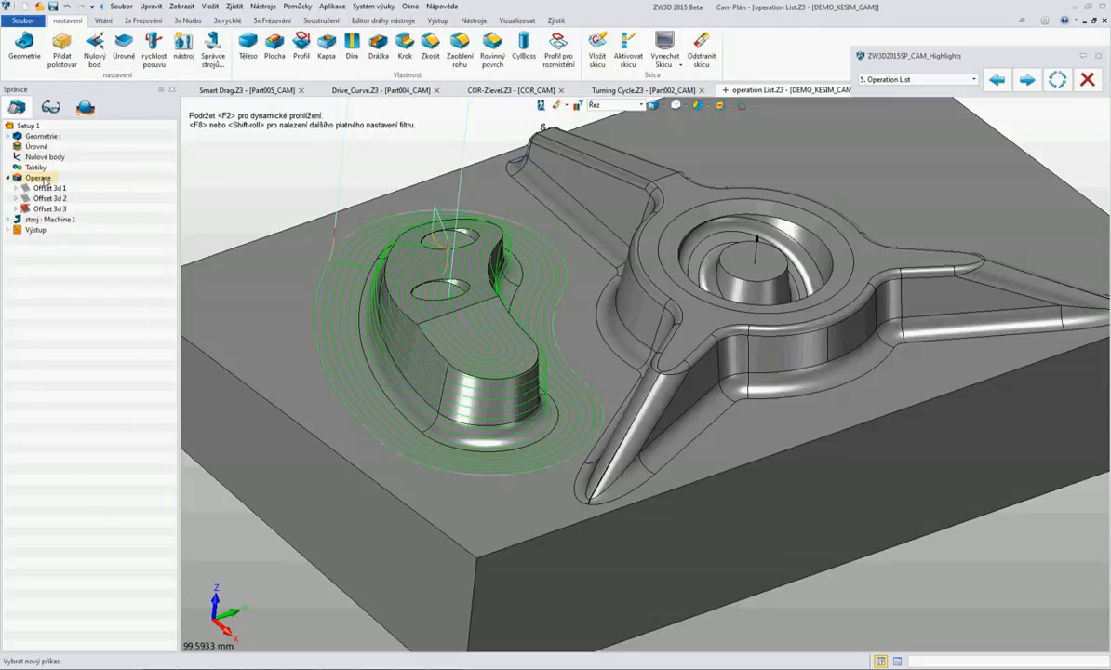
left_click(8, 230)
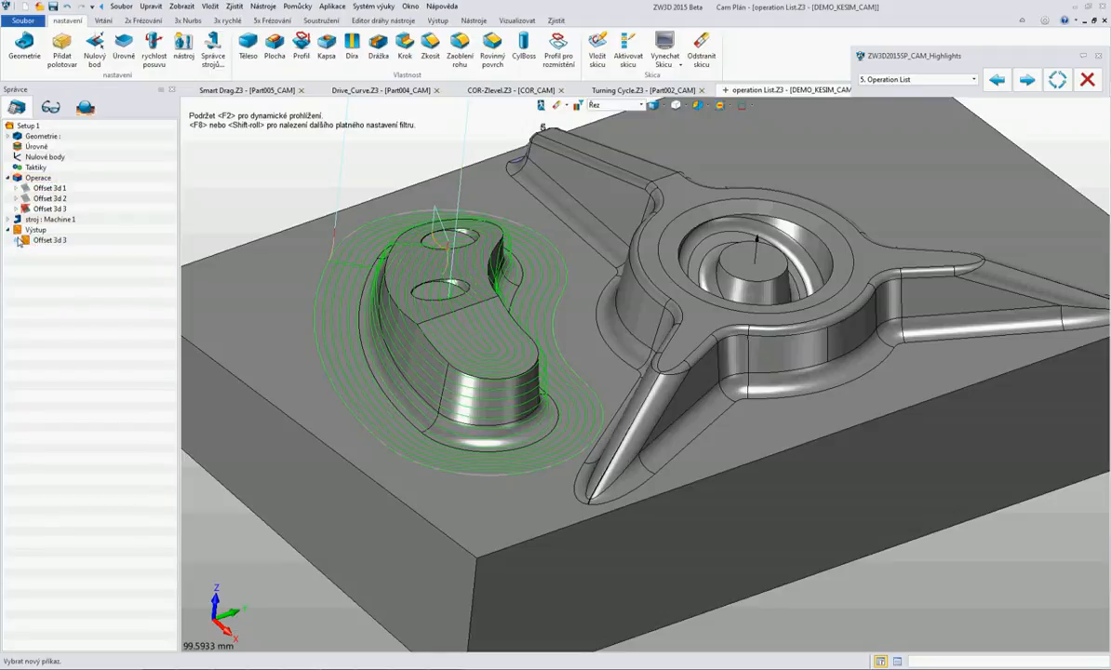
double_click(46, 240)
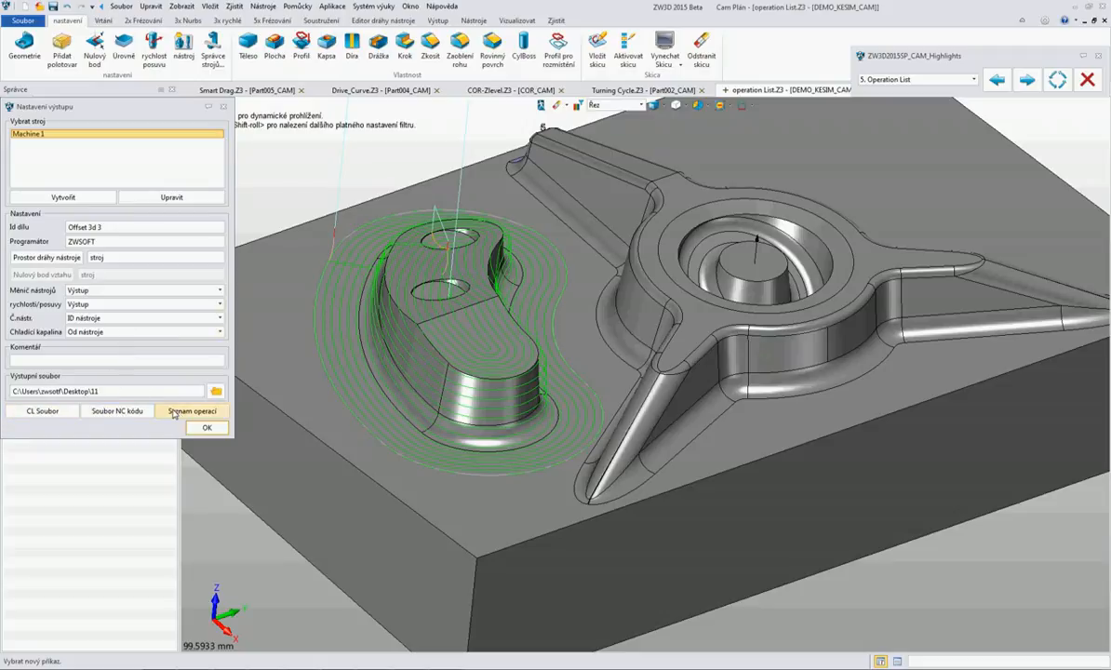
left_click(189, 411)
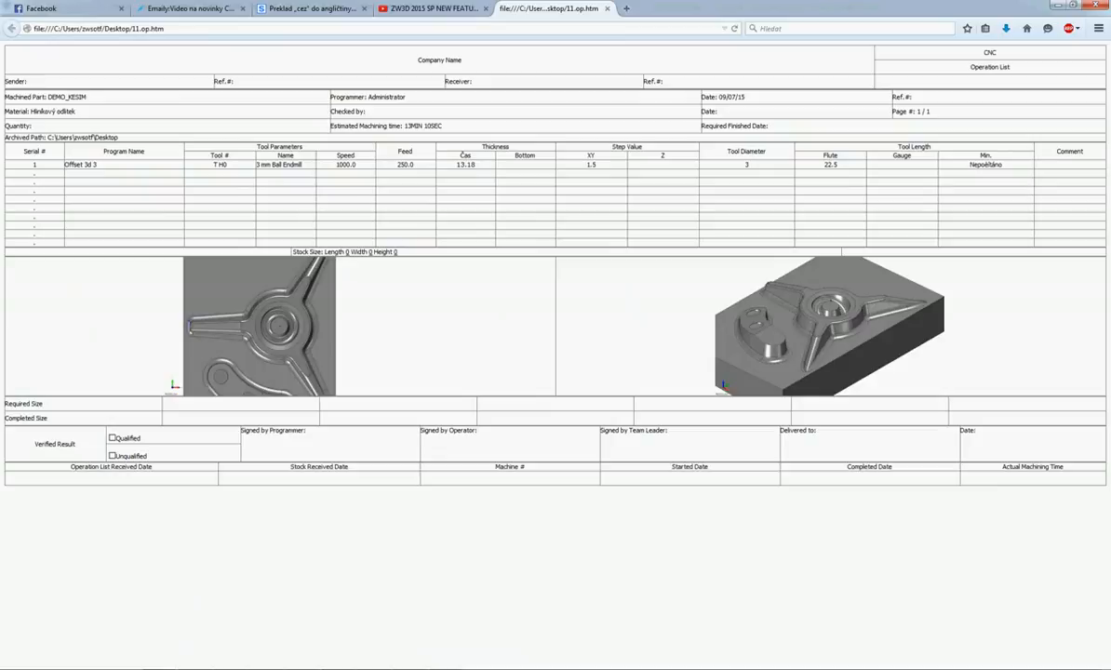
- Switch to Windows Explorer and open the ZW3D 2015 Csy (x64) folder under C:\Program Files\ZWSOFT
key("super+e")
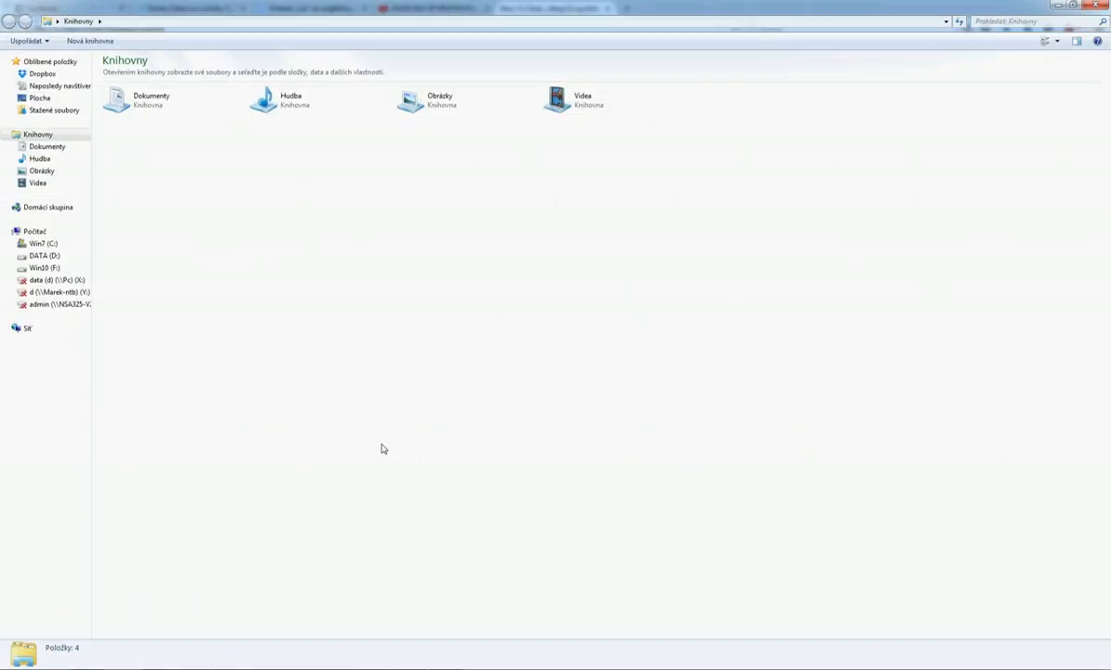
left_click(44, 244)
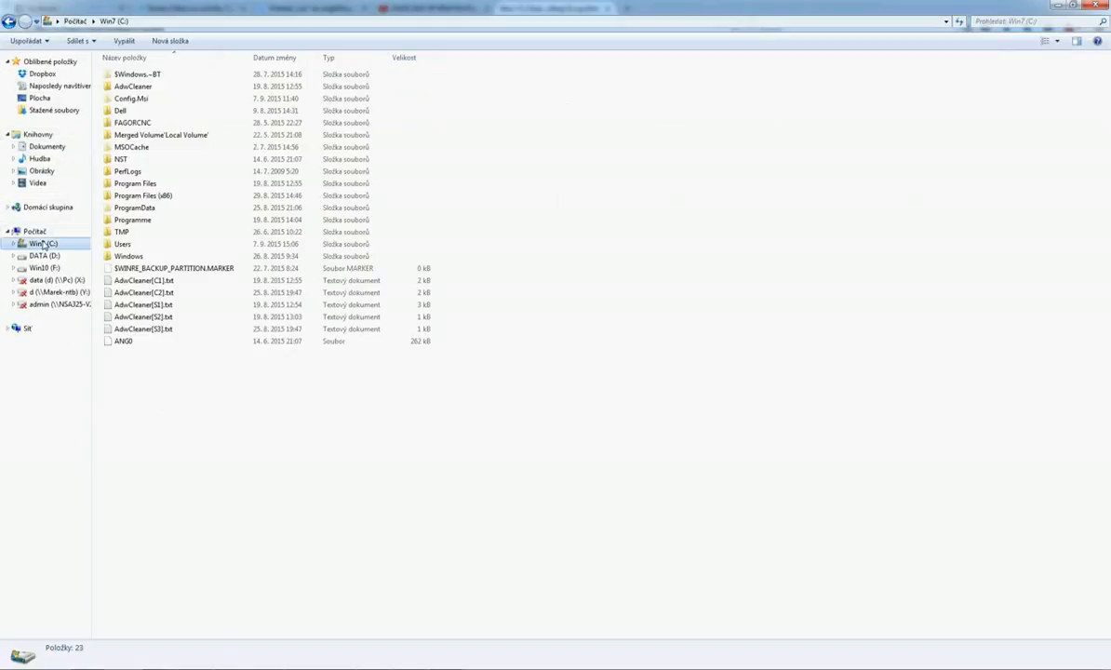
double_click(147, 185)
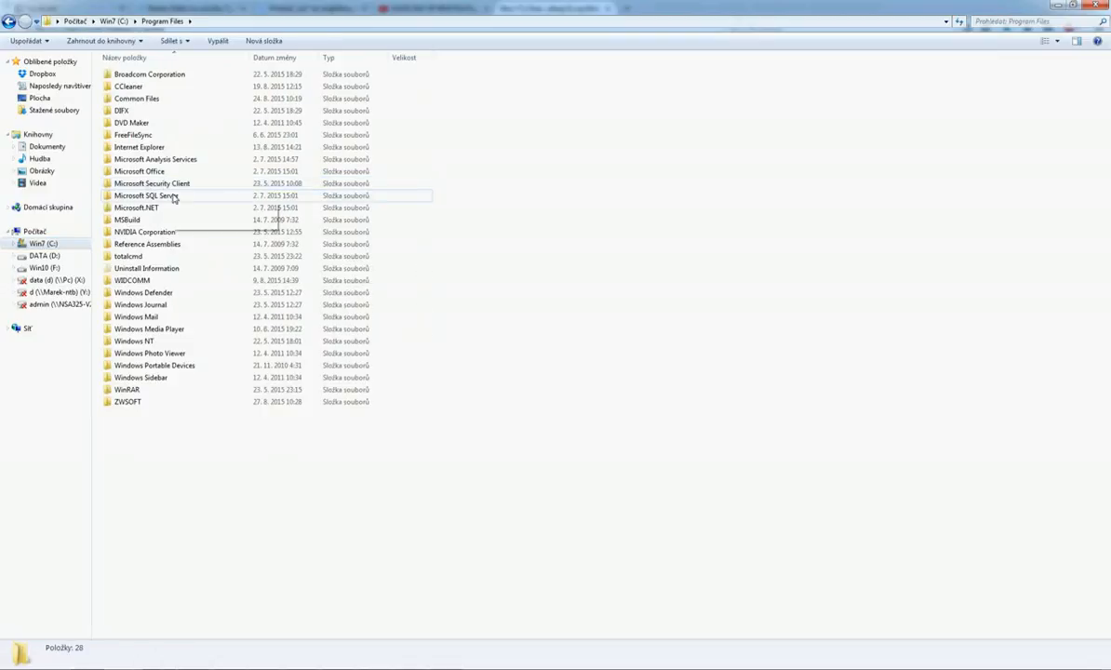
double_click(129, 402)
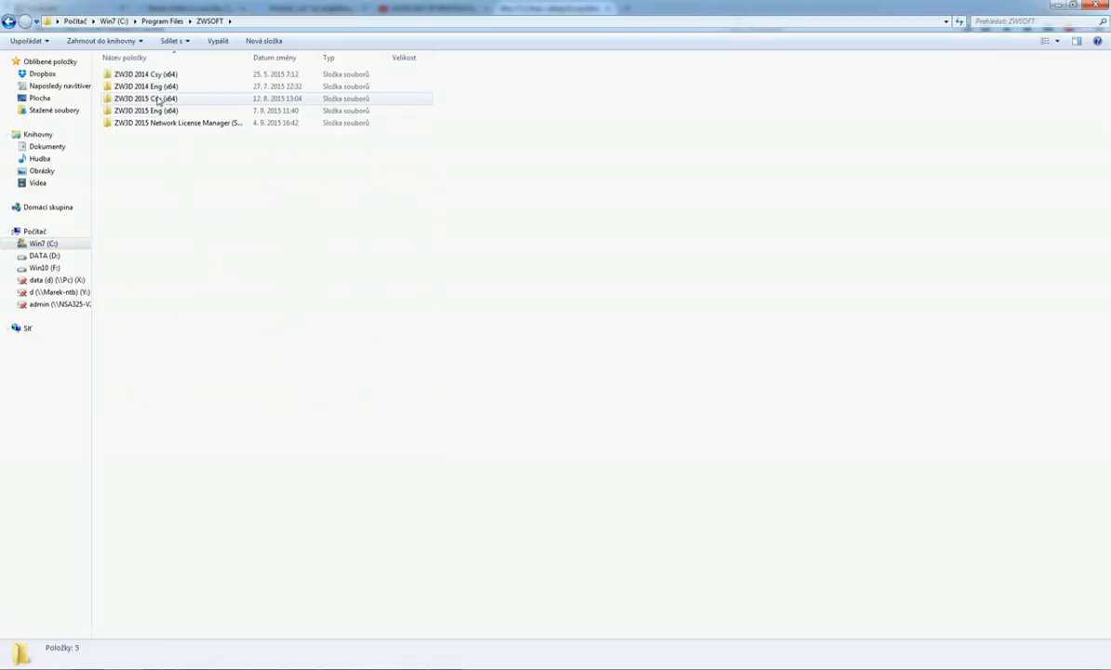
double_click(136, 101)
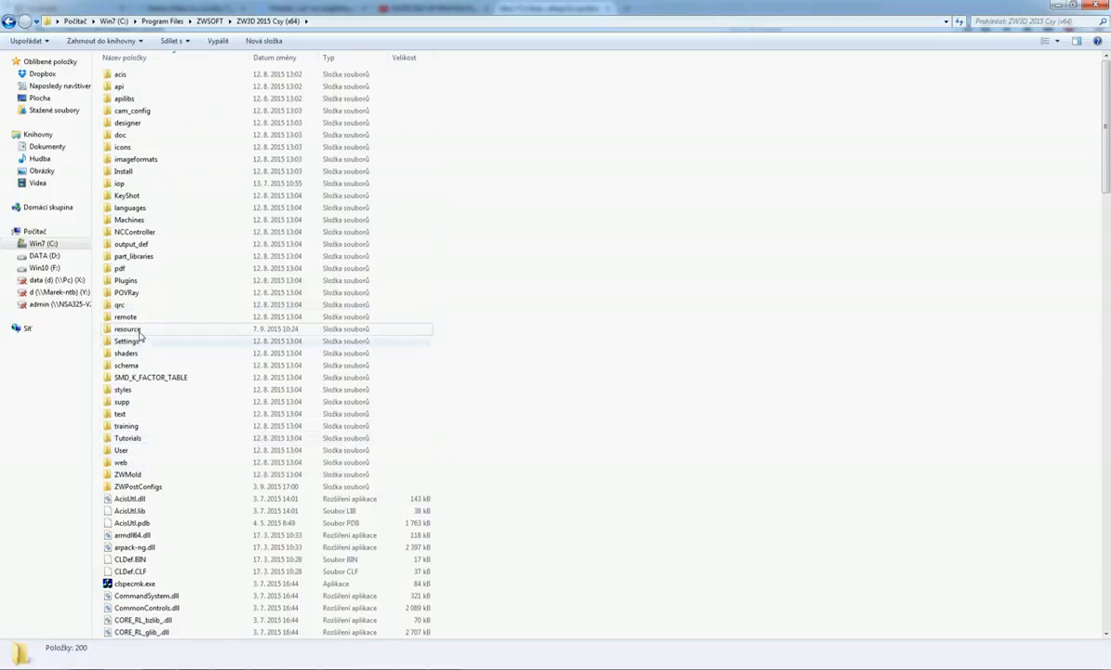
double_click(140, 330)
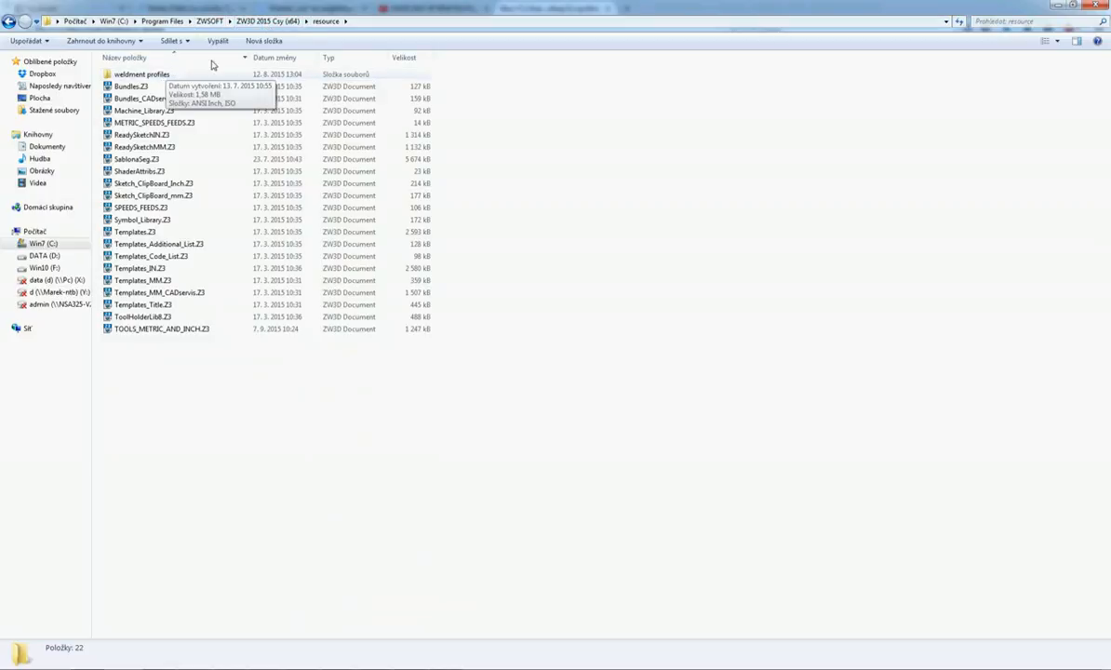
left_click(267, 20)
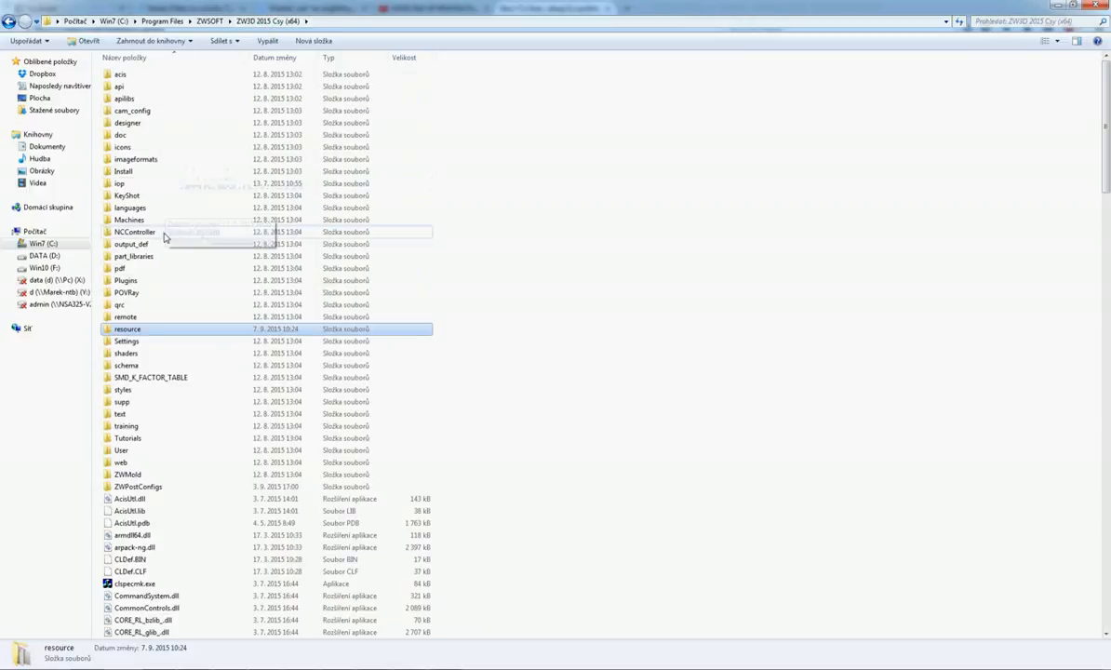
double_click(146, 221)
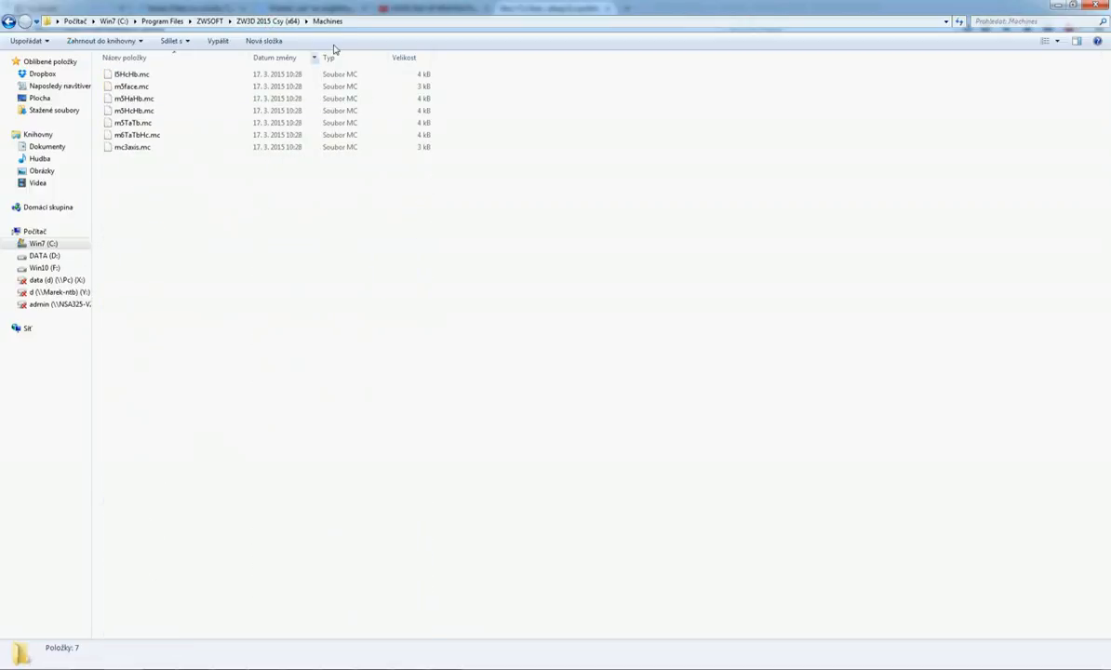
left_click(269, 21)
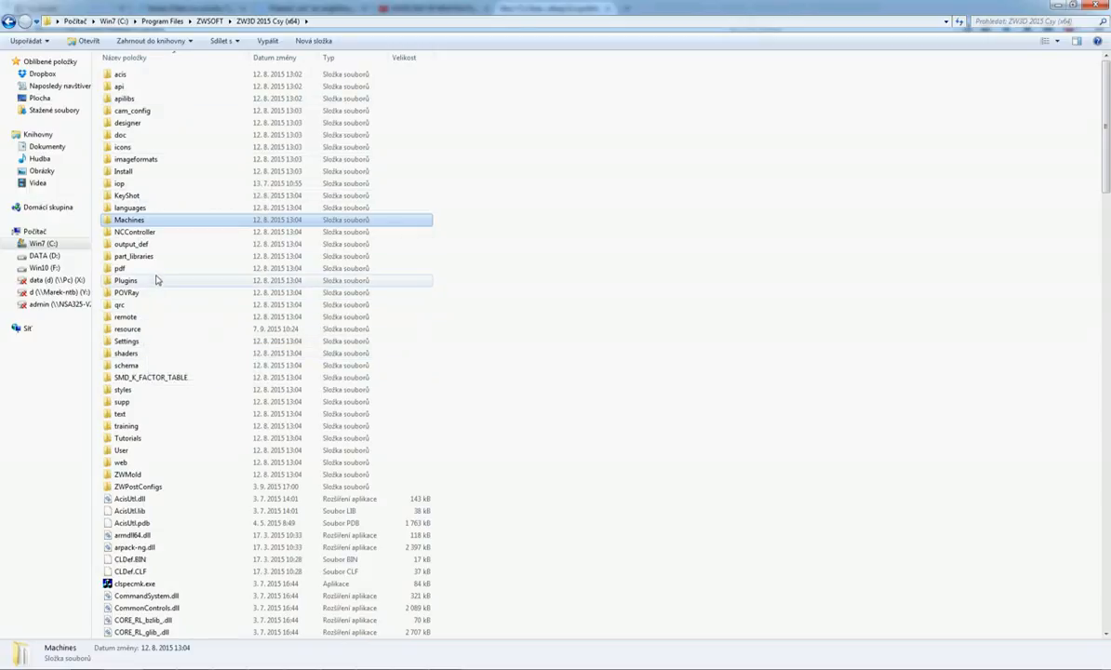
- Open the operation list template Default.htm from the output_def\HtmlTemplates folder in the browser
double_click(140, 243)
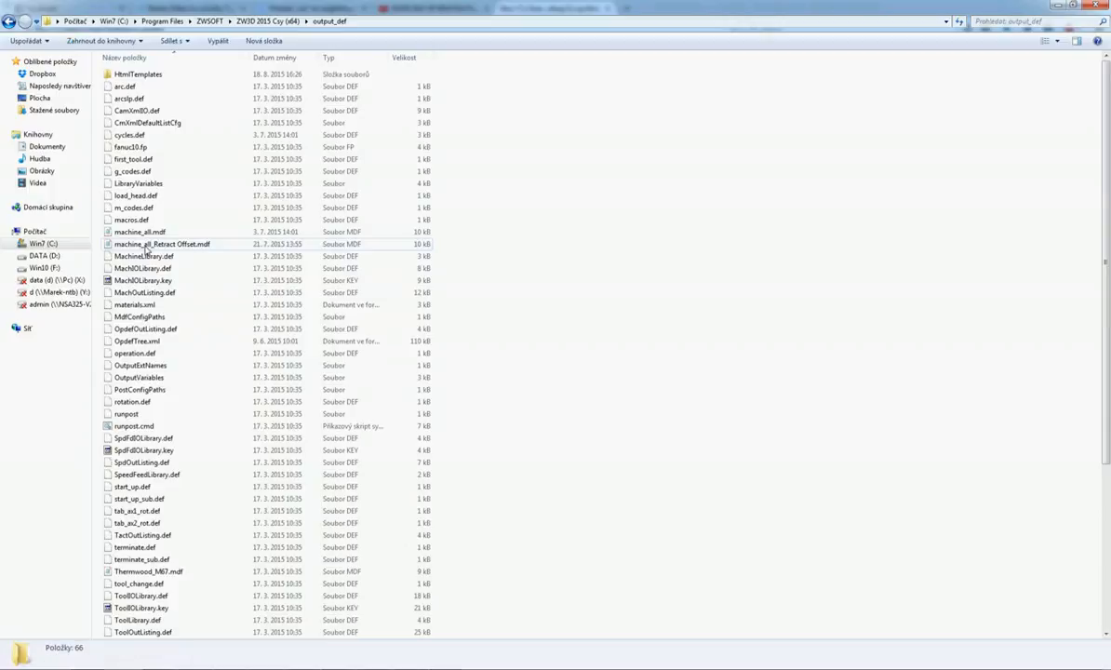
double_click(147, 79)
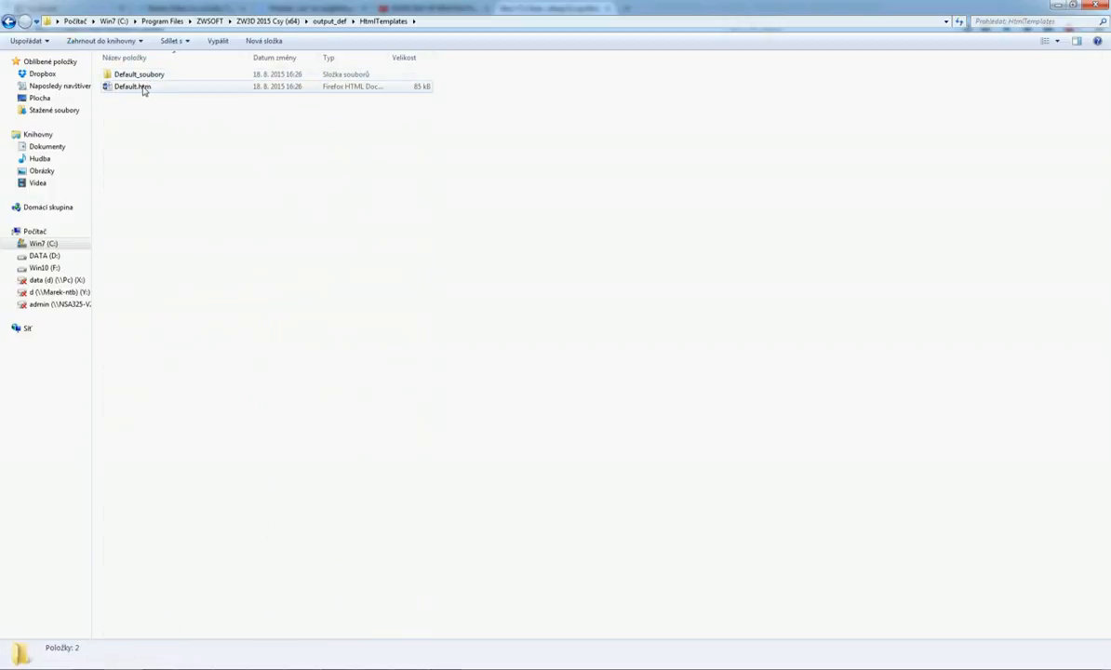
double_click(131, 87)
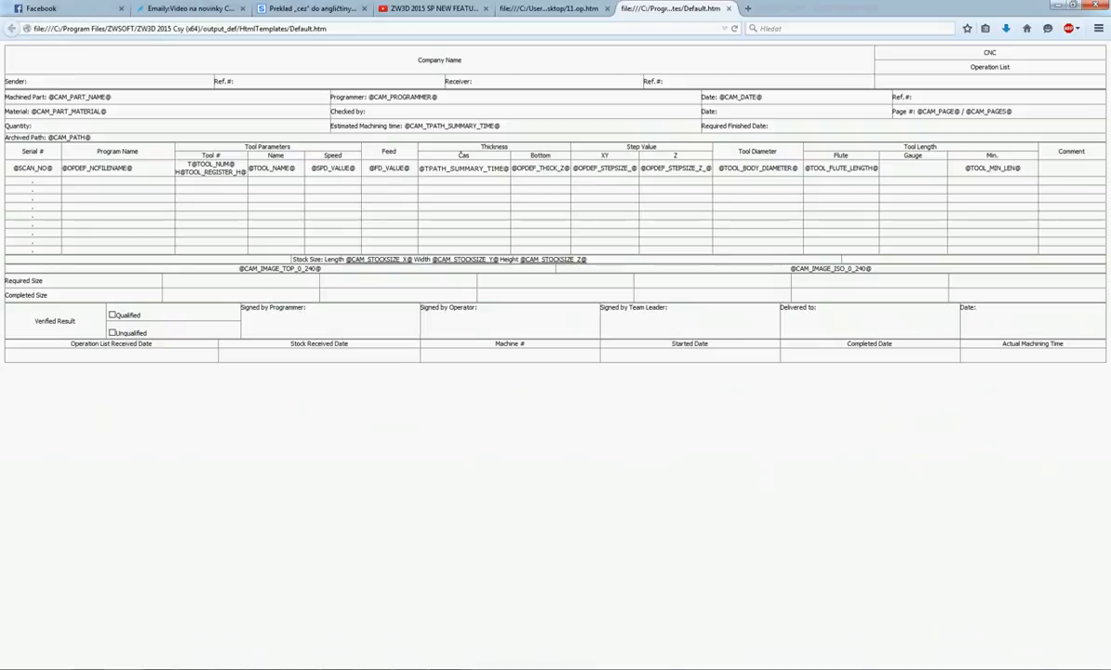
- Return to the HtmlTemplates folder and open the Default.htm template in Word
left_click(119, 669)
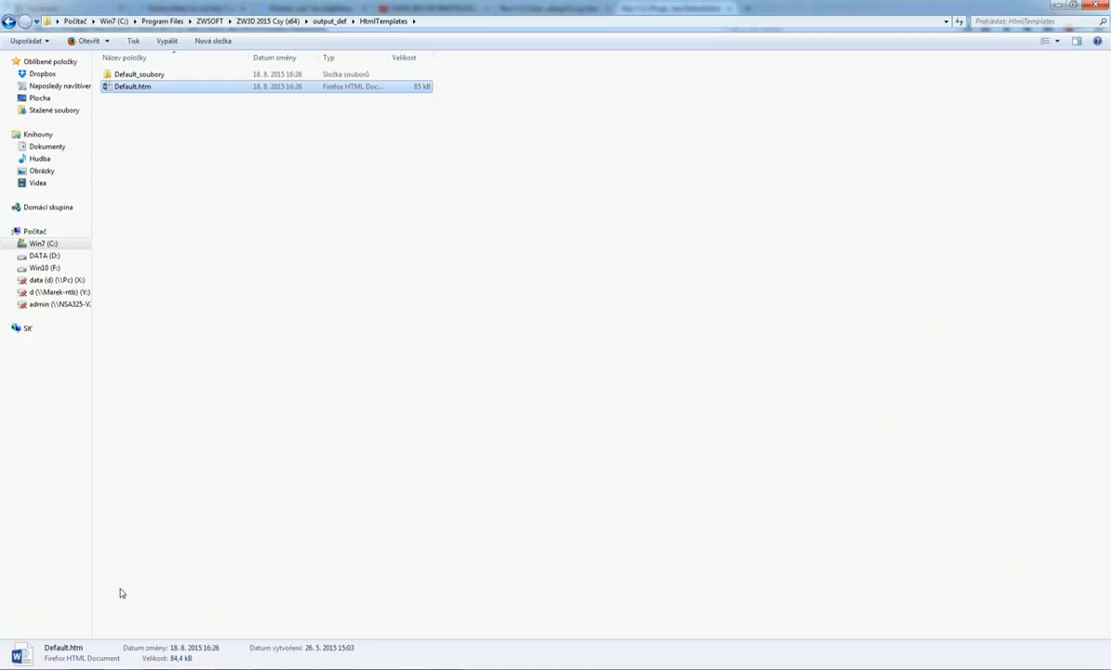
right_click(142, 92)
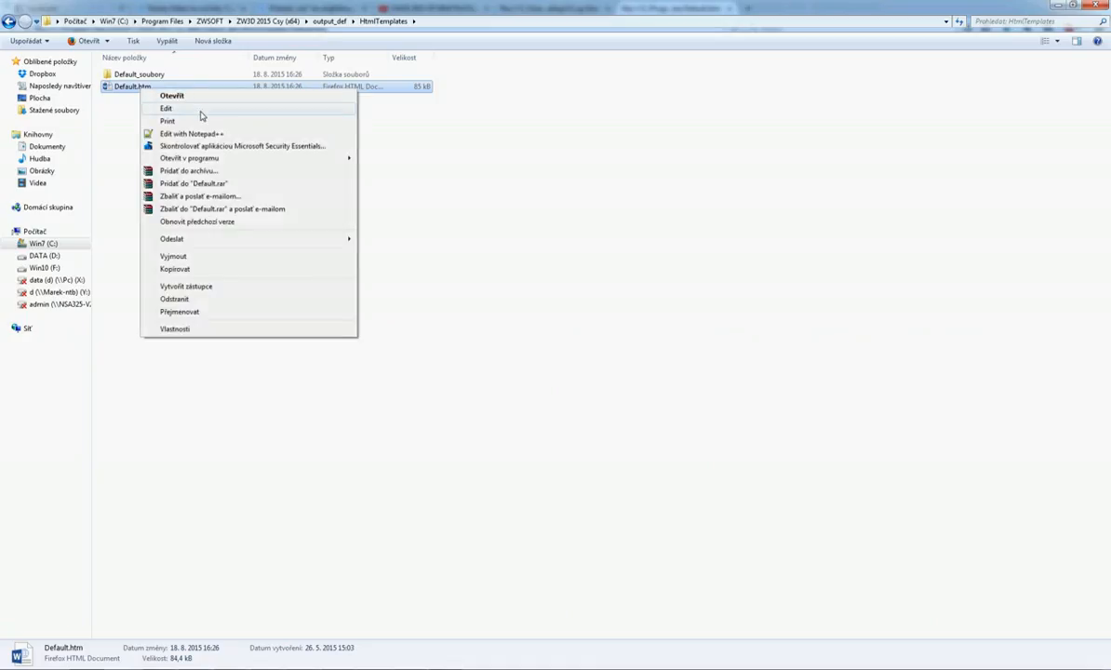
mouse_move(191, 157)
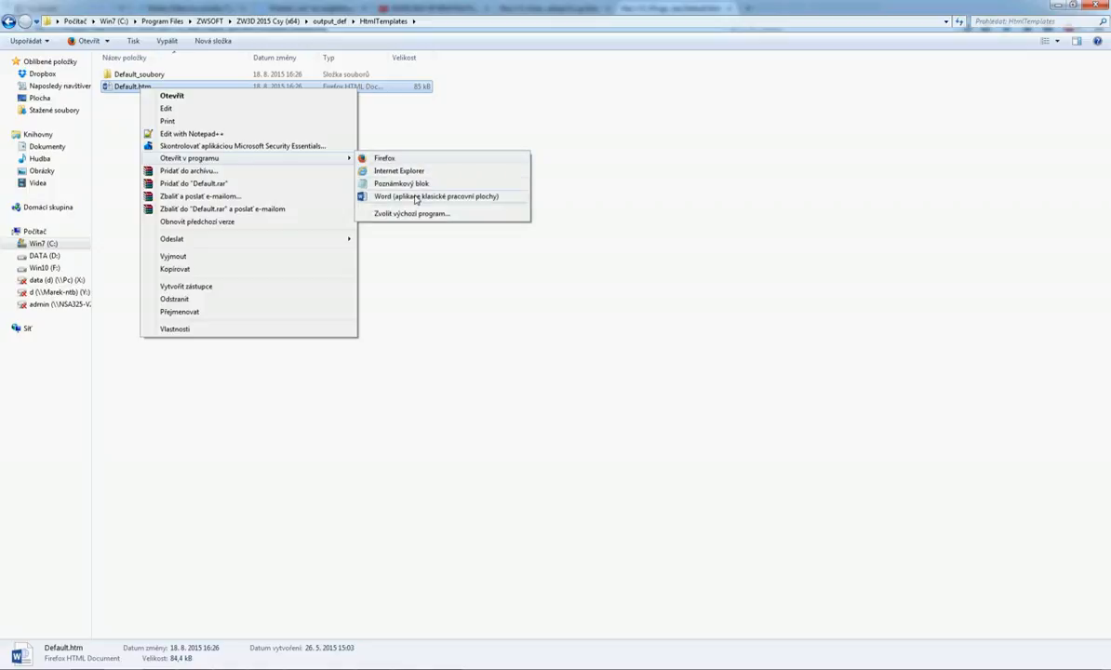
left_click(416, 197)
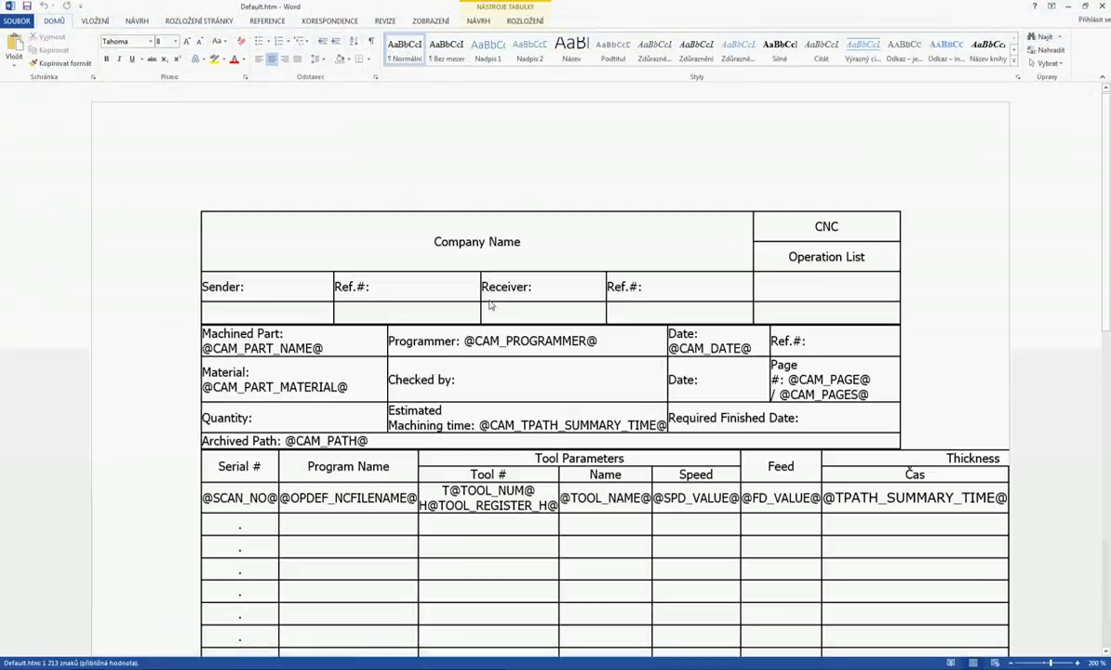
- Highlight the CAM_PROGRAMMER variable in the template and close Word without editing the document
left_click_drag(597, 344, 473, 345)
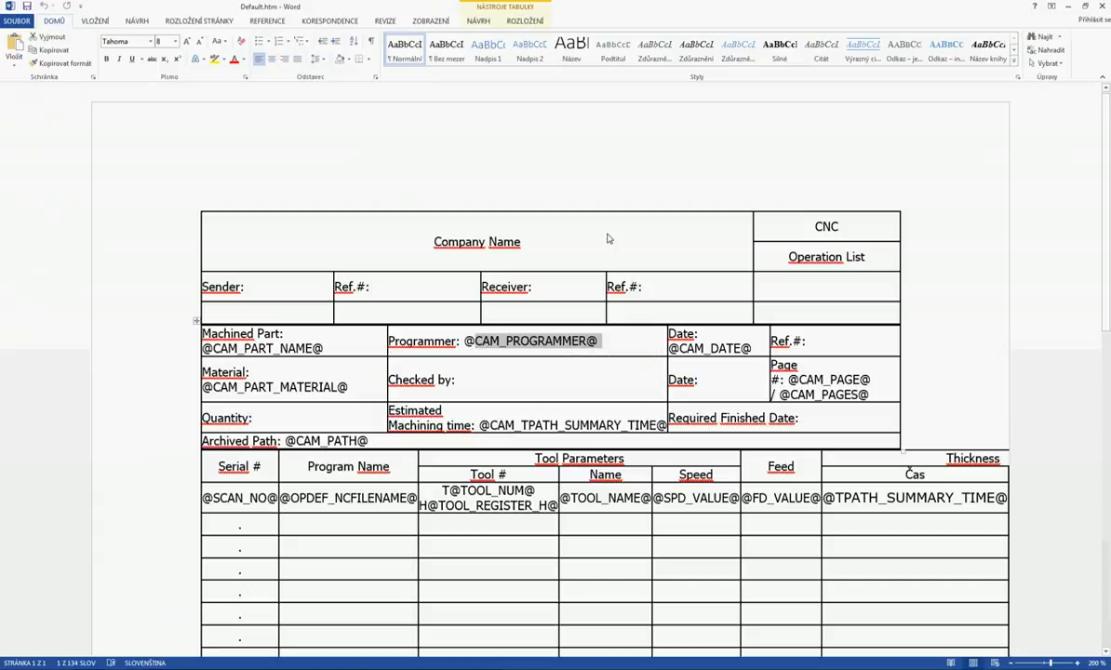
left_click(1103, 6)
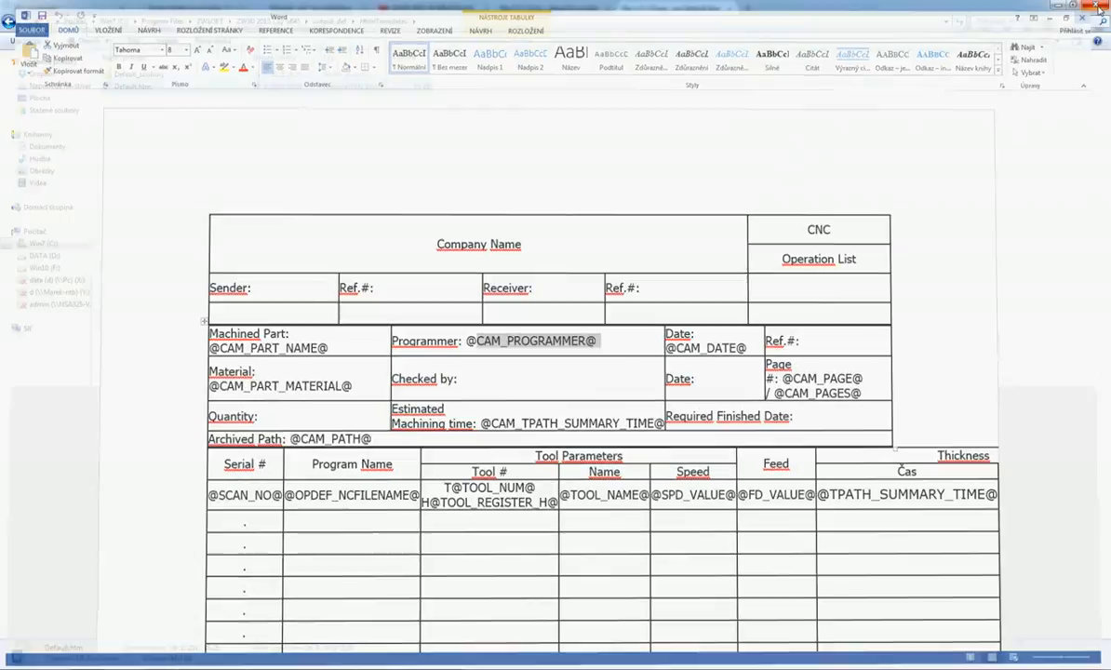
left_click(382, 669)
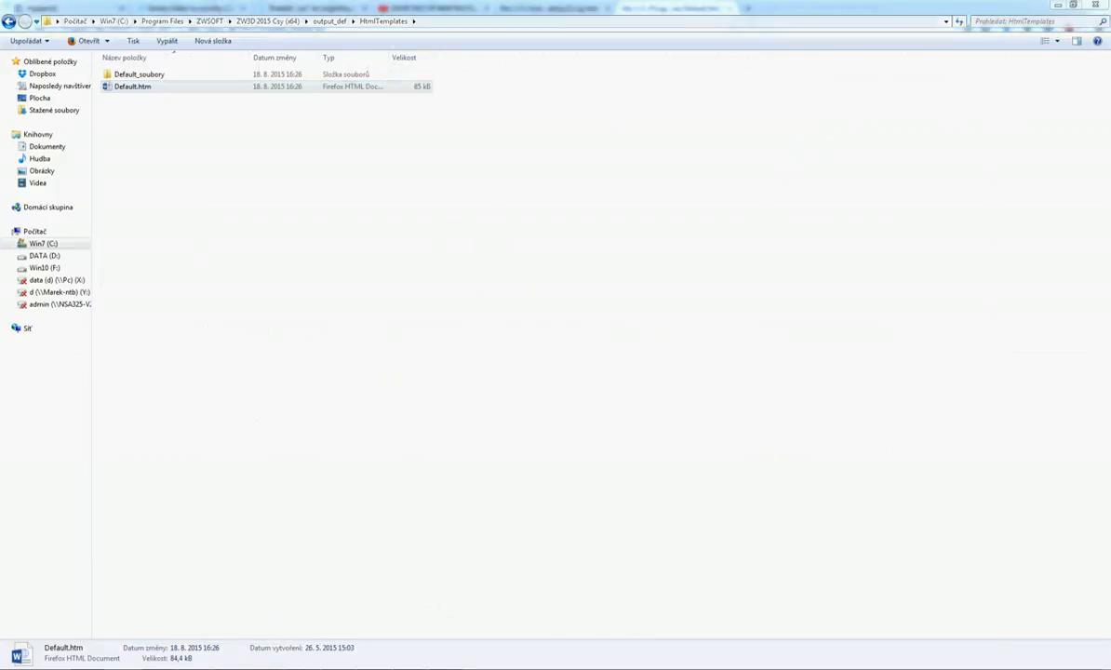